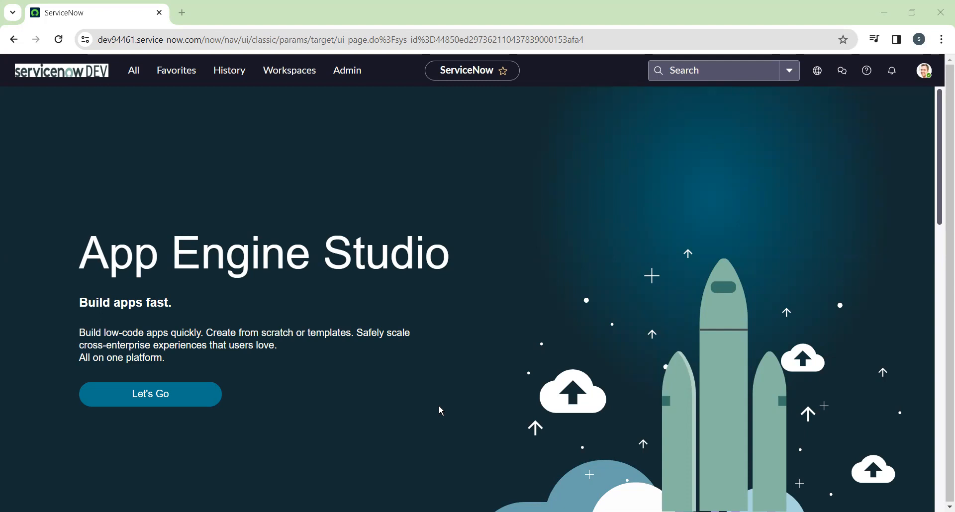
# Step: Open the list of all incidents in a new browser tab and incident INC0010039 in another tab
pyautogui.click(134, 70)
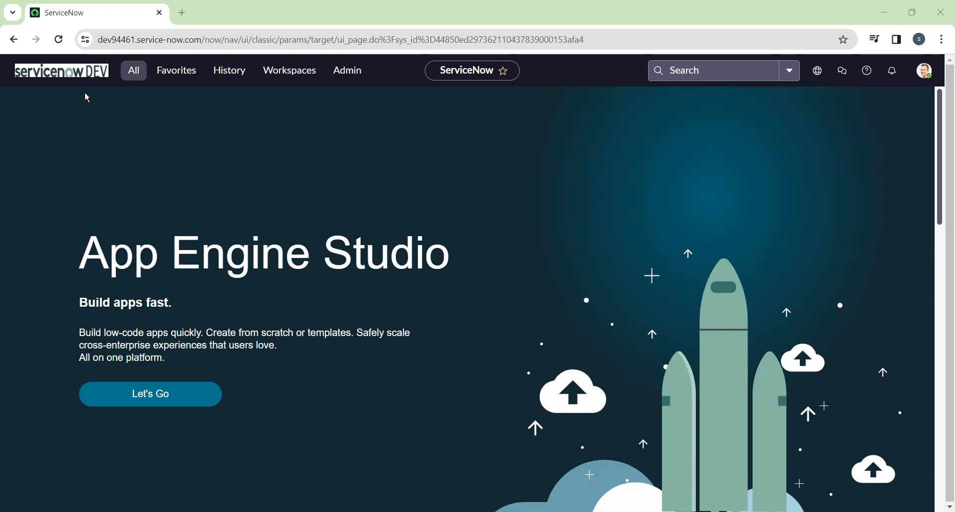
pyautogui.write('incident')
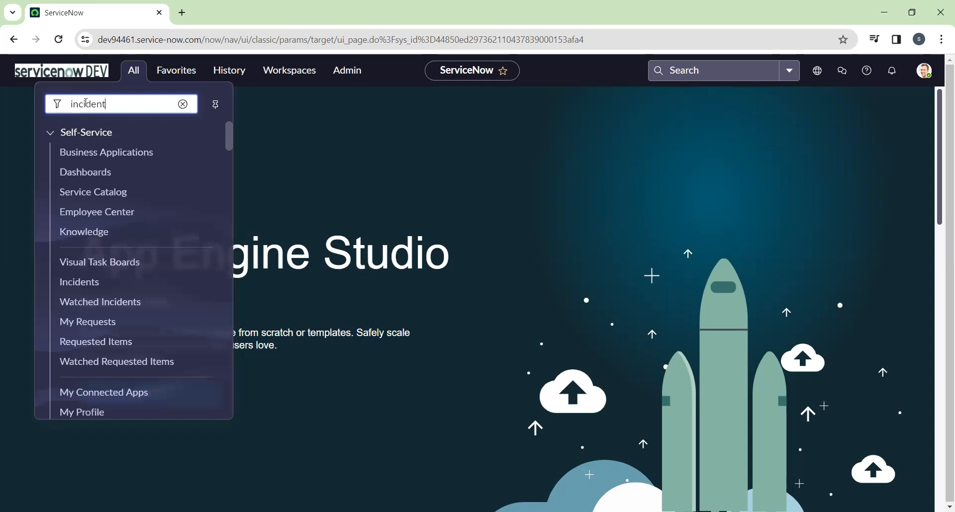
pyautogui.scroll(-4, 95, 246)
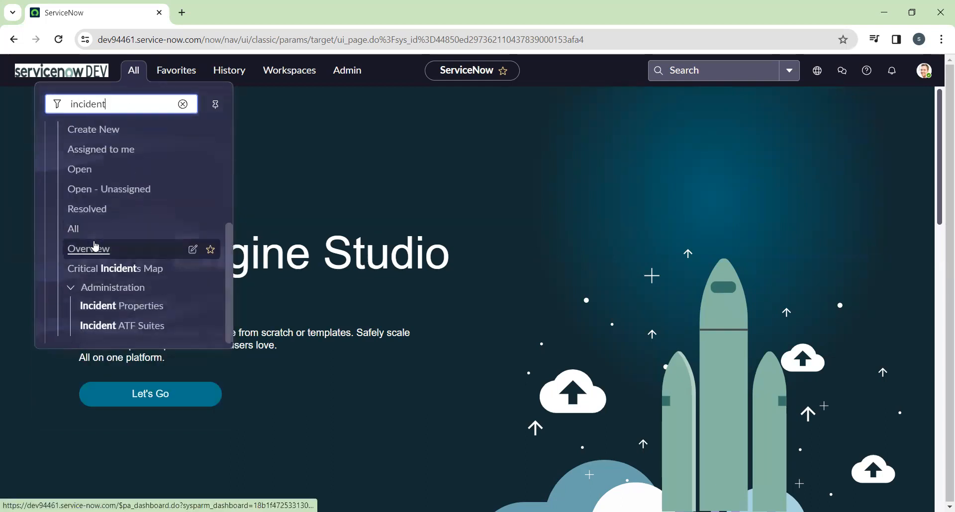
pyautogui.middleClick(75, 231)
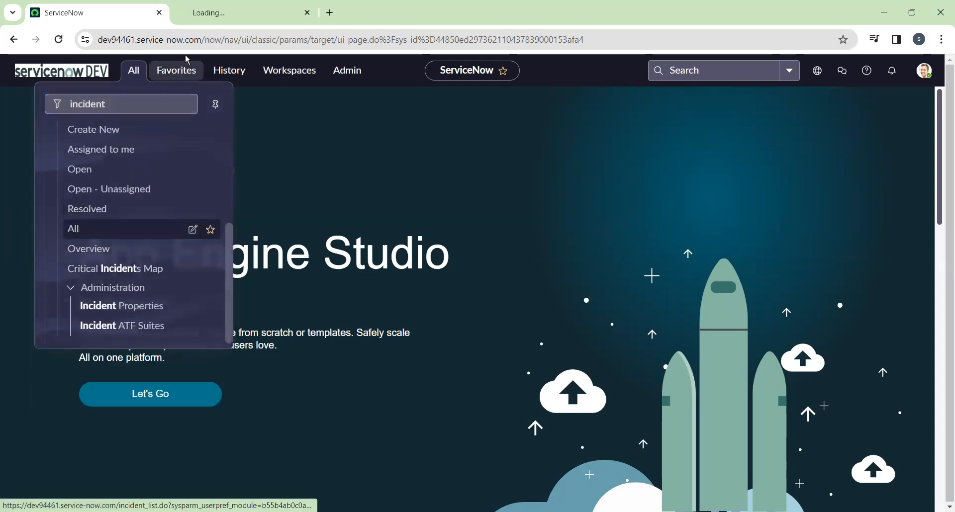
pyautogui.click(249, 10)
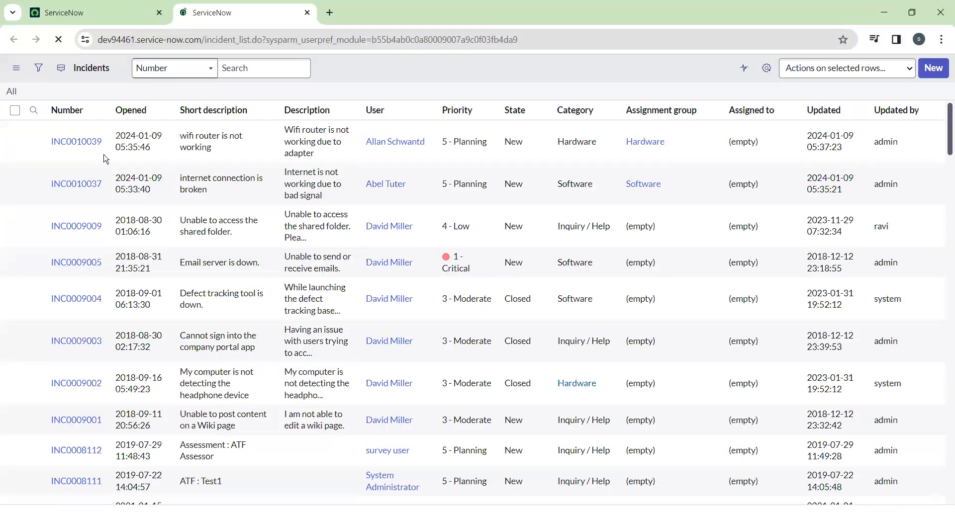
pyautogui.middleClick(73, 168)
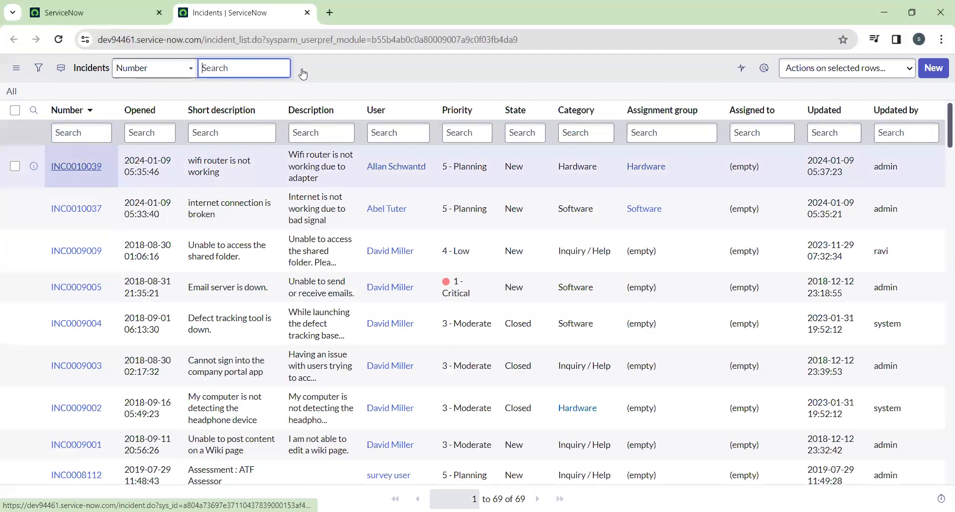
pyautogui.click(359, 9)
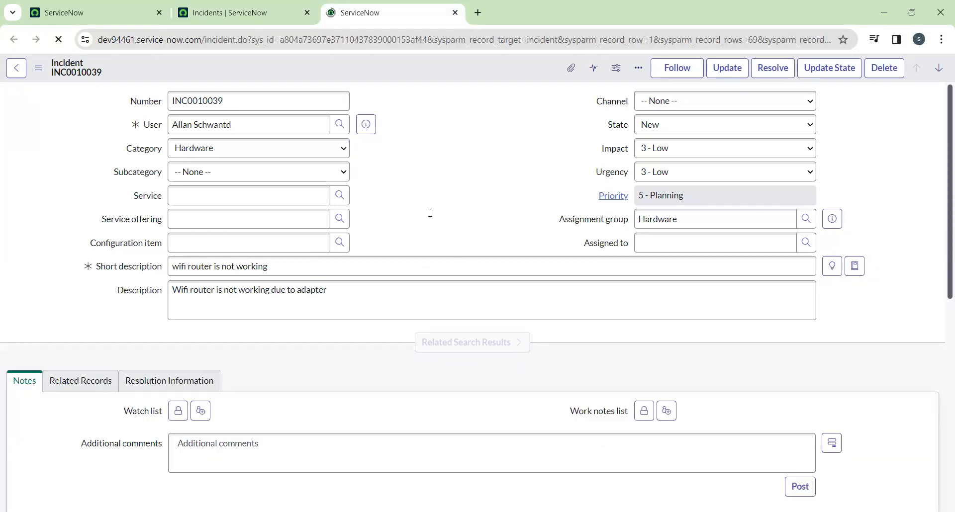
# Step: Find the Tables module under System Definition and open its list in a new browser tab
pyautogui.click(121, 9)
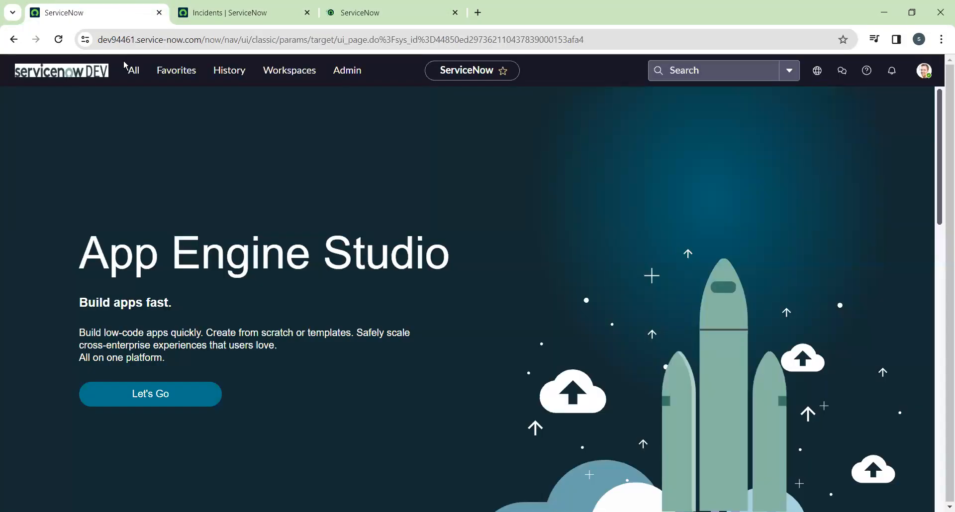
pyautogui.click(133, 71)
pyautogui.doubleClick(116, 103)
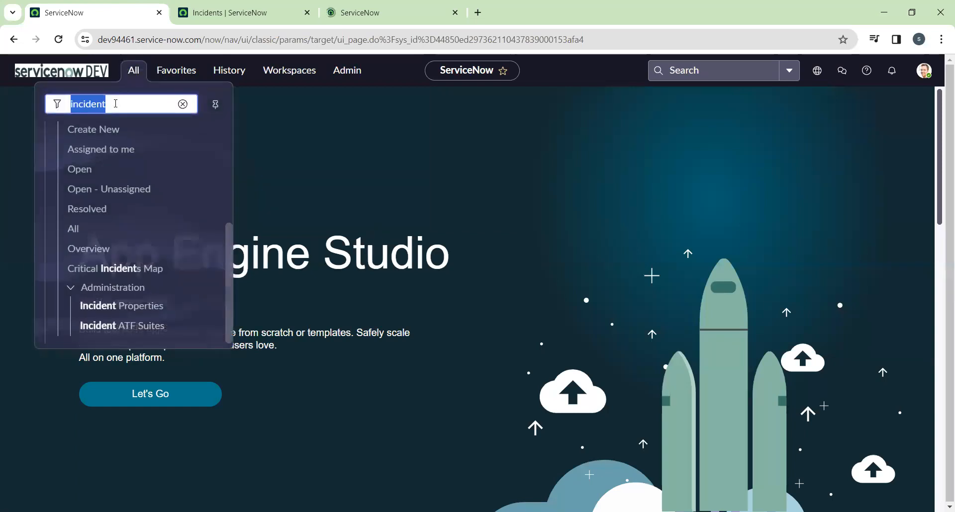
pyautogui.write('tables')
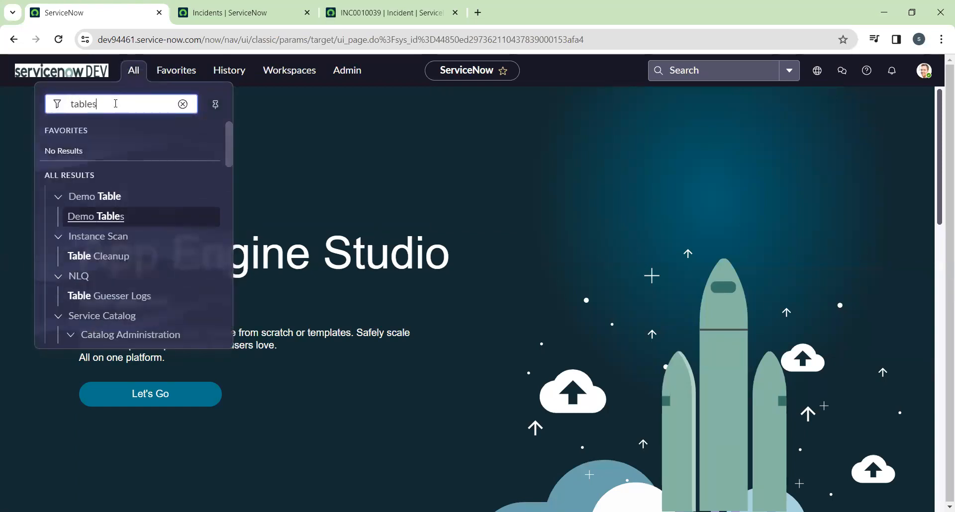
pyautogui.scroll(-8, 128, 145)
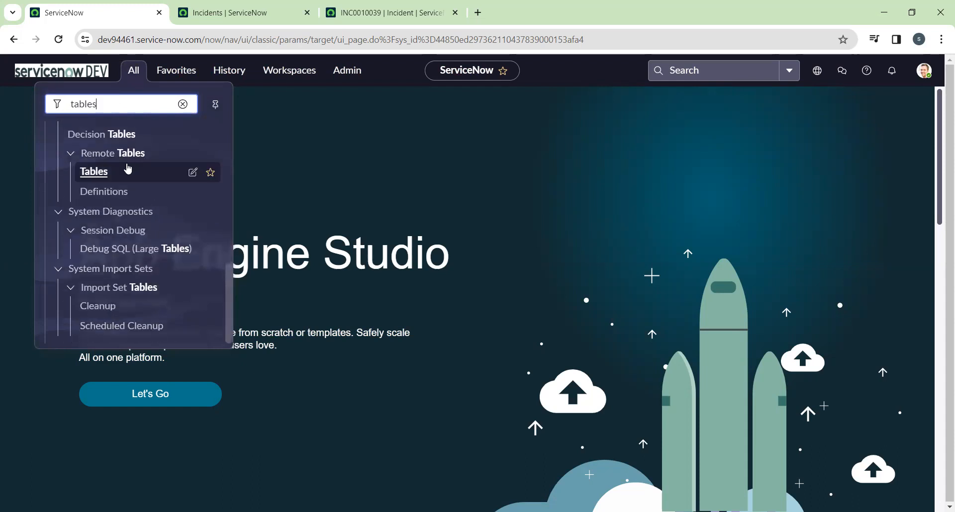
pyautogui.scroll(3, 90, 218)
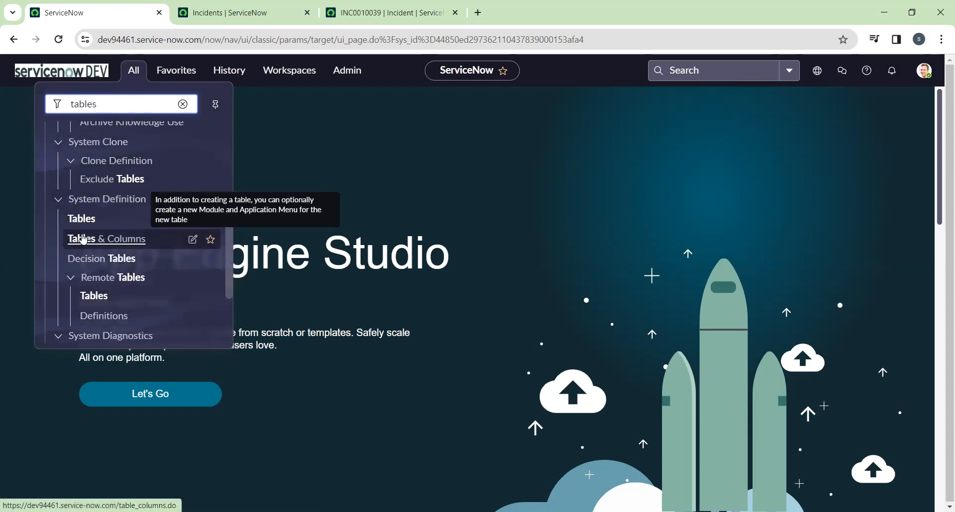
pyautogui.scroll(1, 75, 264)
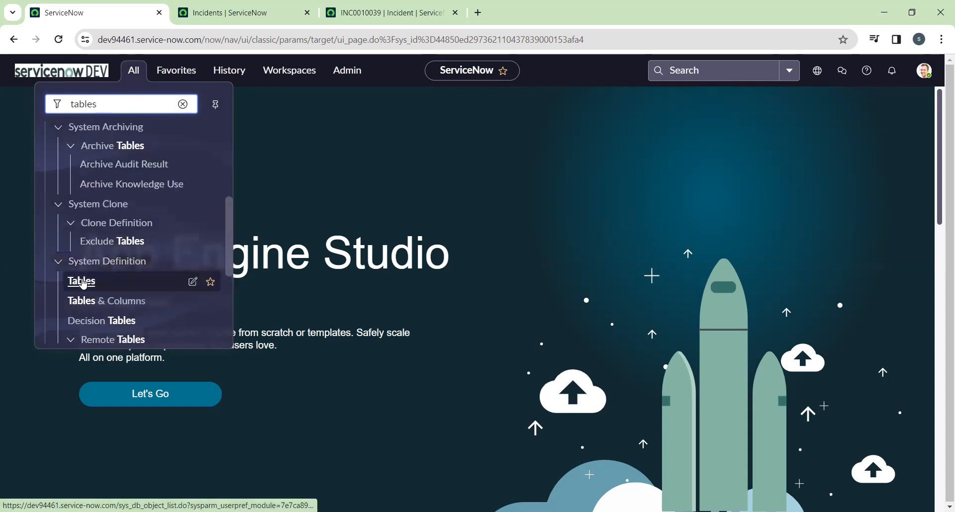
pyautogui.keyDown('ctrl'); pyautogui.click(91, 309); pyautogui.keyUp('ctrl')
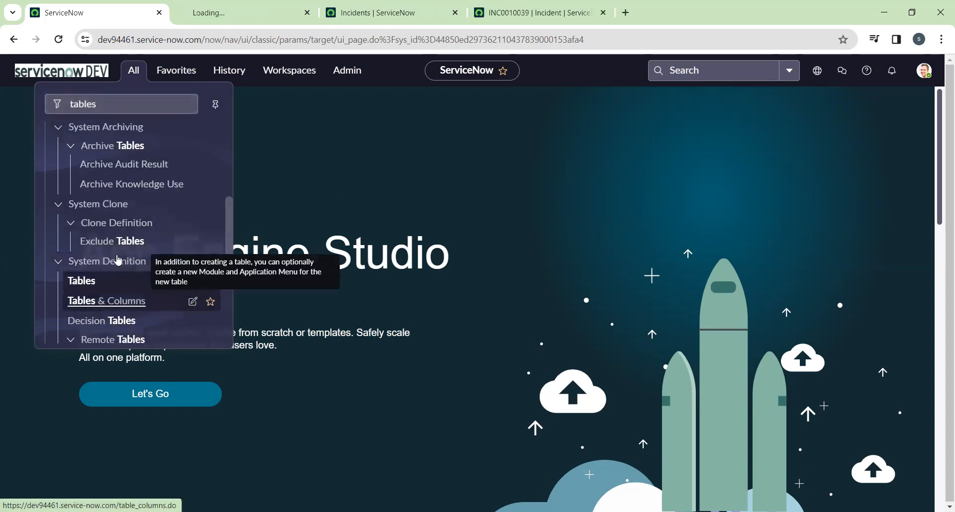
pyautogui.click(209, 9)
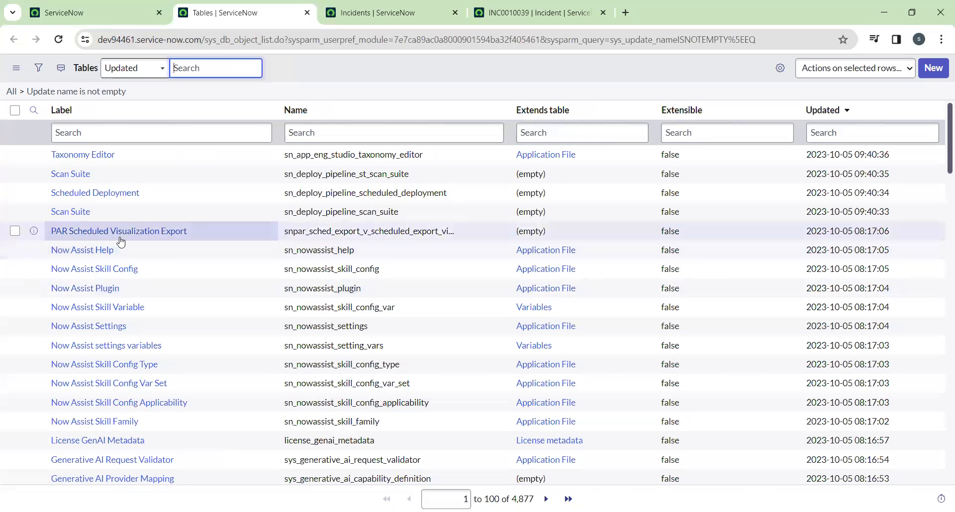
# Step: Start a new table record and set its label to Business
pyautogui.click(933, 77)
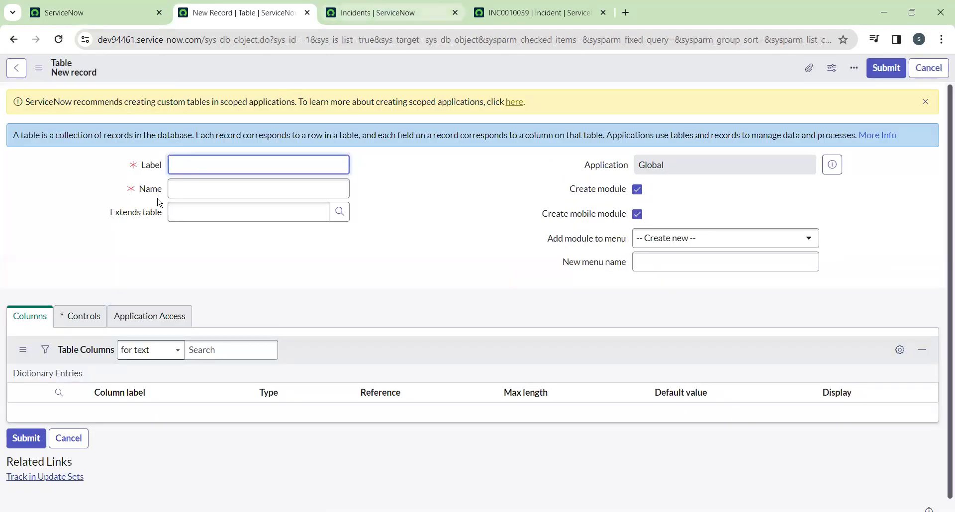
pyautogui.click(377, 11)
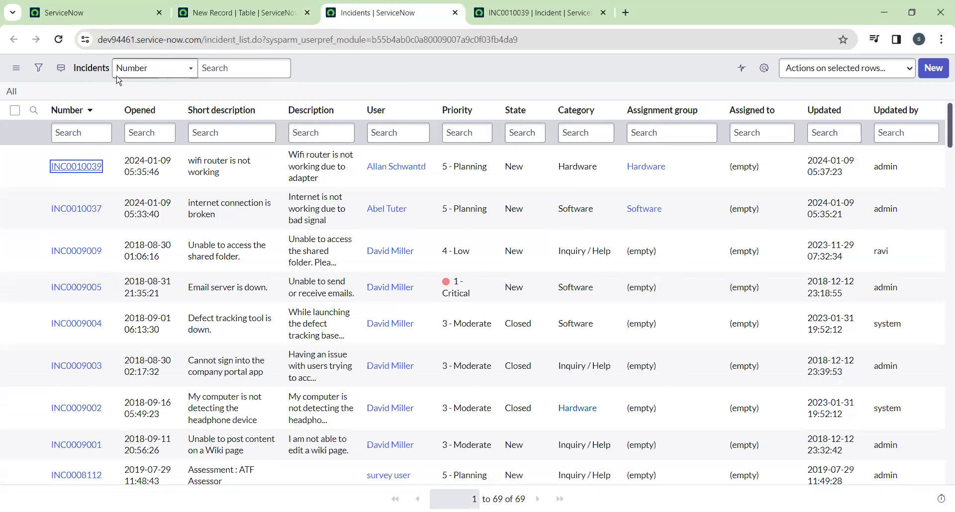
pyautogui.click(238, 12)
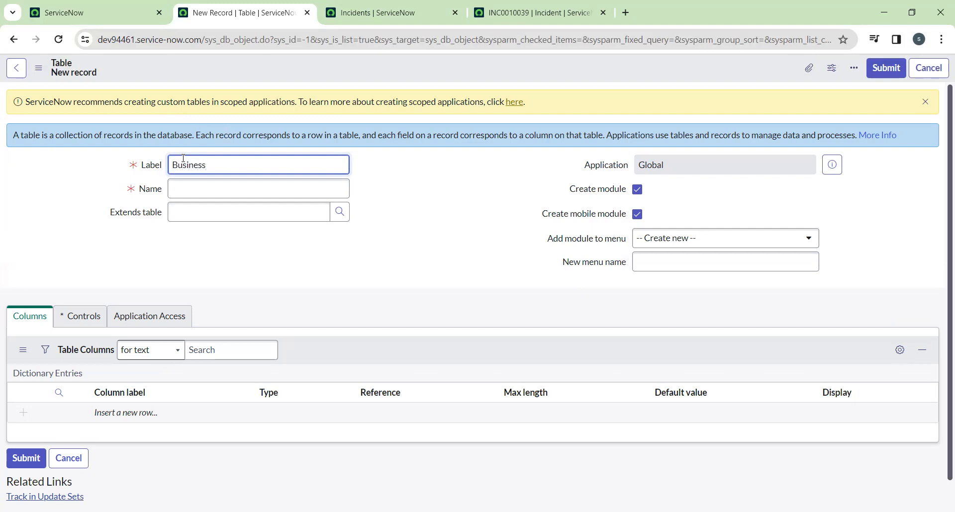
pyautogui.press('Tab')
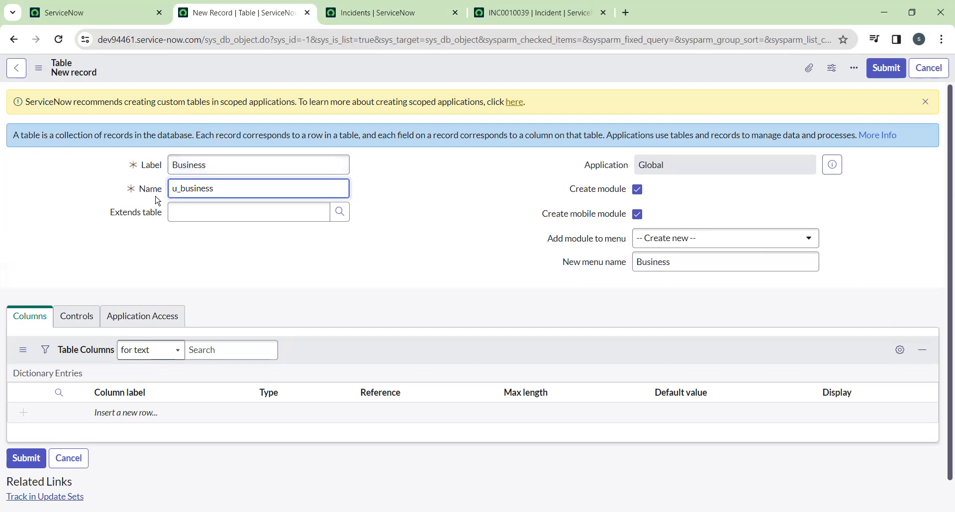
# Step: Review the new table's auto-number and access control settings, and return to its column list
pyautogui.click(87, 319)
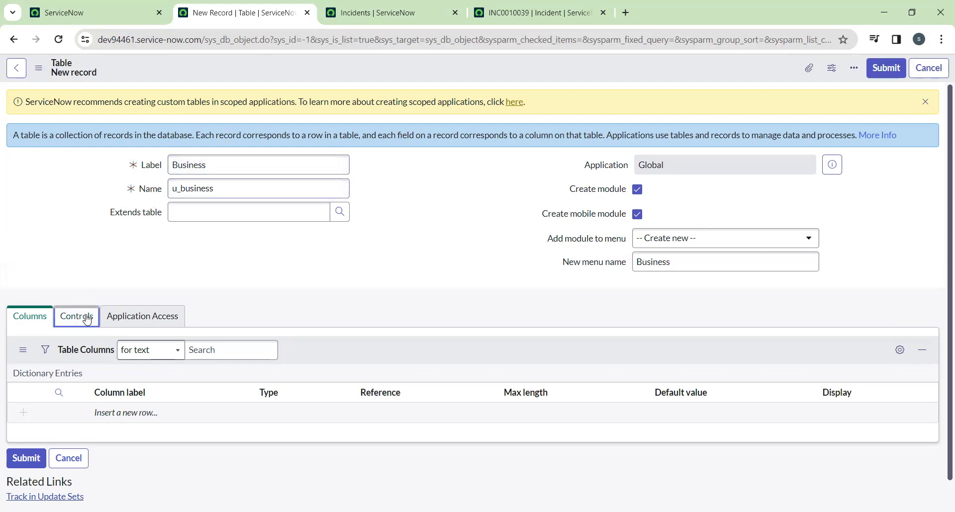
pyautogui.scroll(-3, 160, 398)
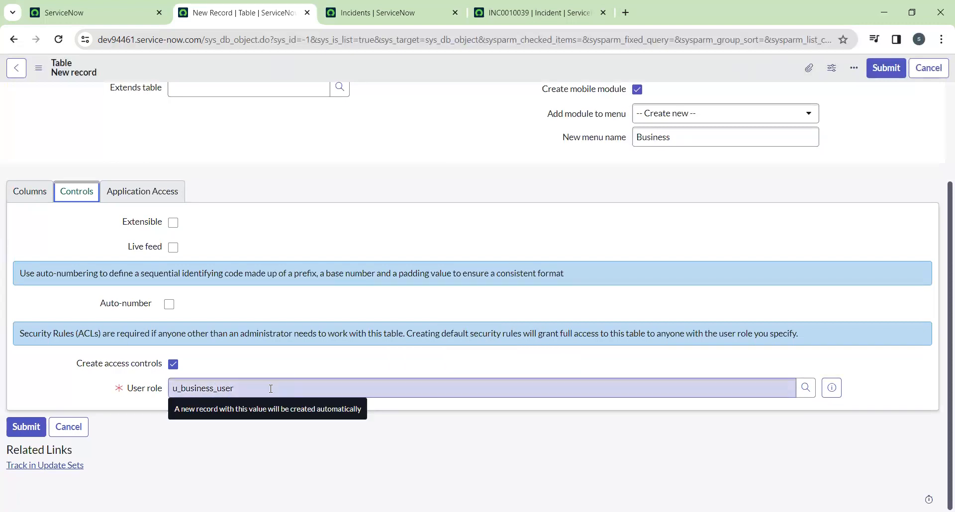
pyautogui.scroll(3, 249, 368)
pyautogui.scroll(-3, 229, 378)
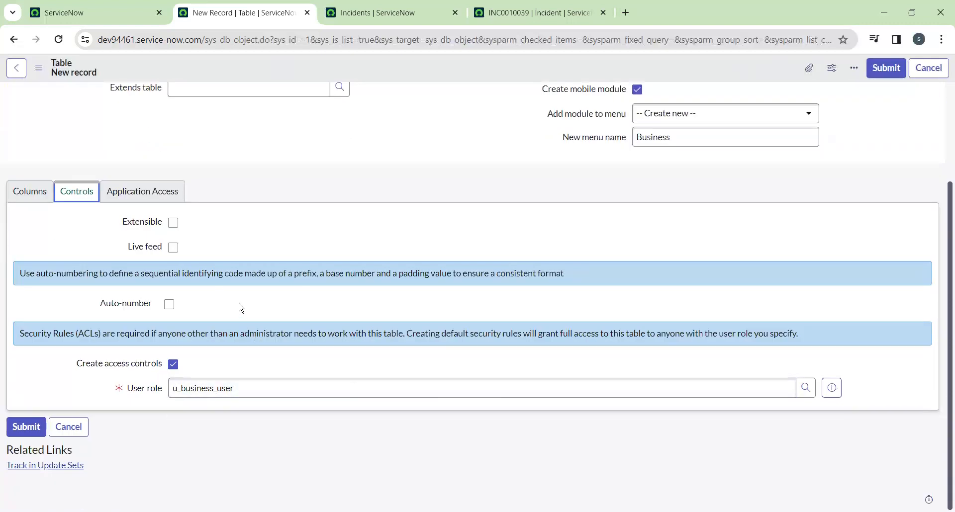
pyautogui.scroll(3, 241, 305)
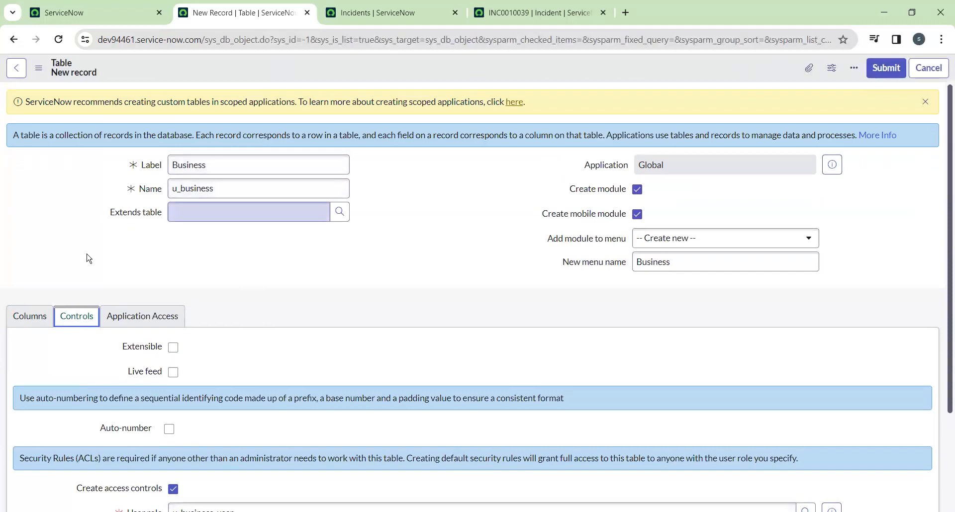
pyautogui.click(30, 316)
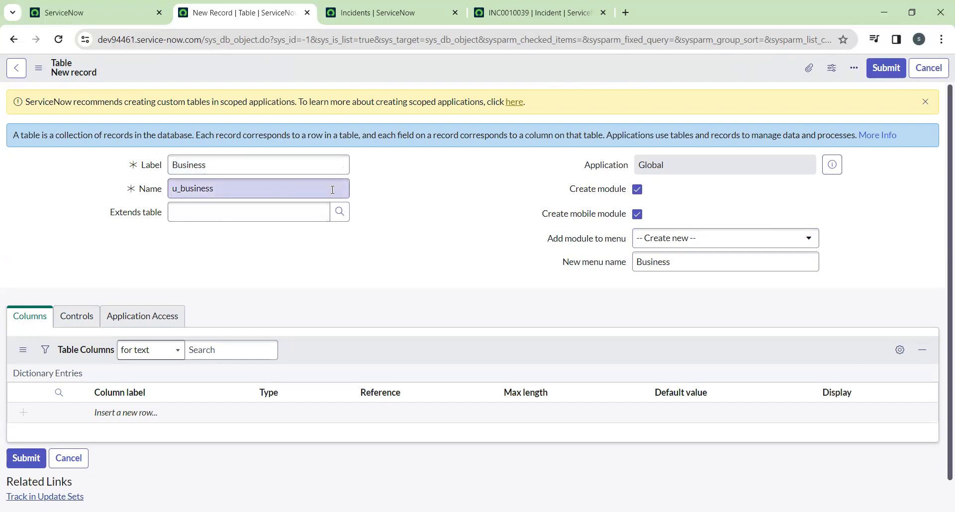
# Step: Enable auto-numbering in the controls of the new Business table
pyautogui.scroll(-1, 326, 259)
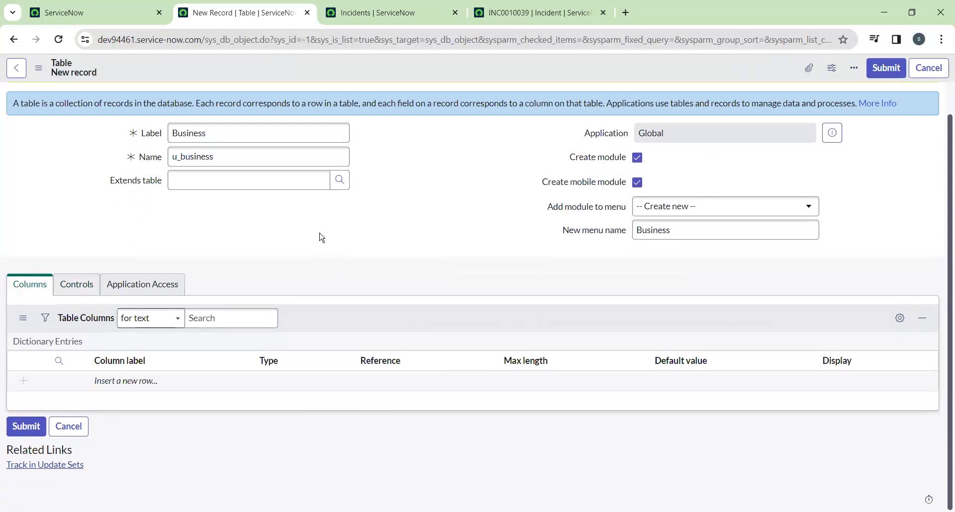
pyautogui.click(76, 287)
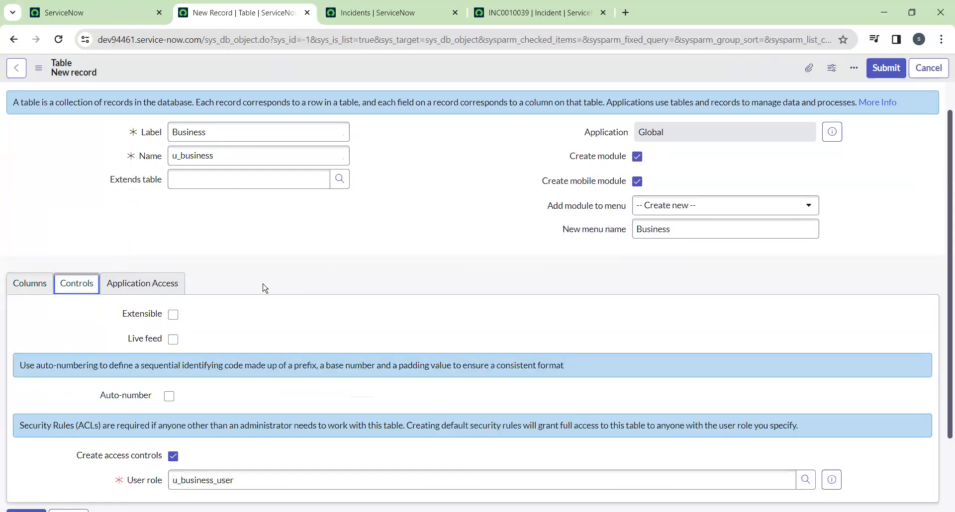
pyautogui.scroll(-3, 264, 288)
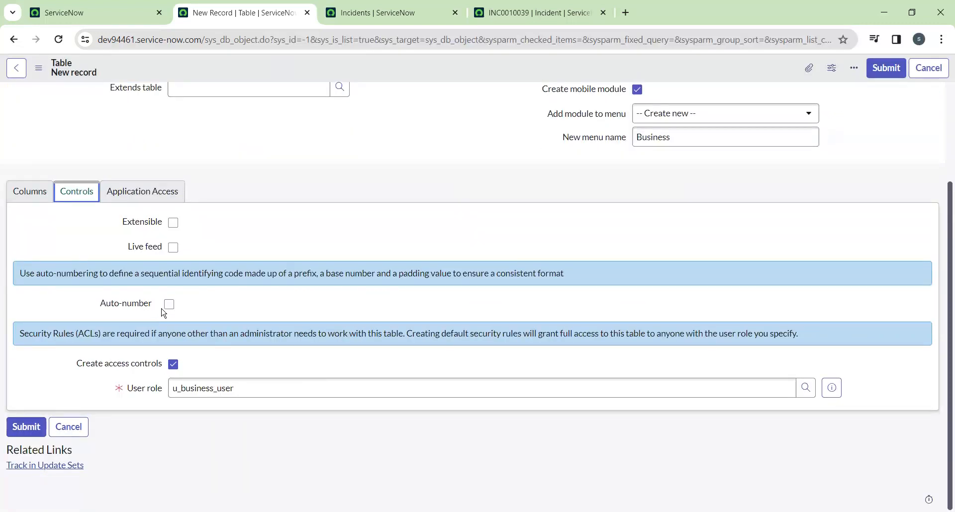
pyautogui.click(170, 305)
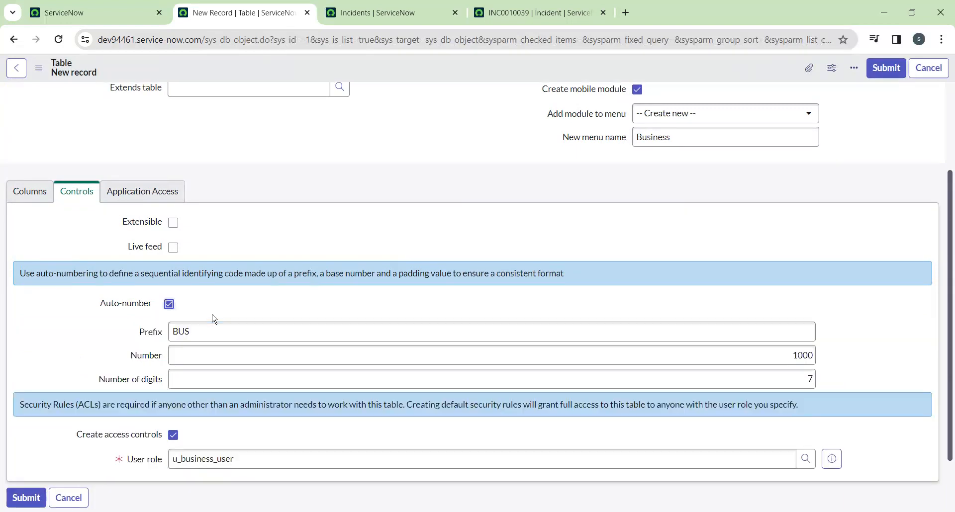
# Step: Examine the auto-number prefix, starting number and number of digits against the Business table's label
pyautogui.scroll(-2, 219, 313)
pyautogui.click(209, 284)
pyautogui.click(188, 262)
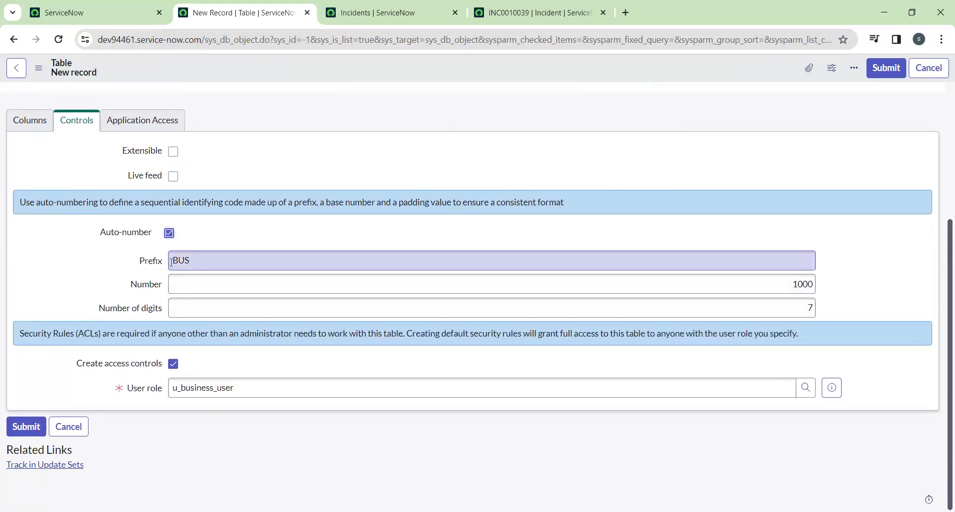
pyautogui.scroll(4, 264, 222)
pyautogui.click(180, 161)
pyautogui.press('Tab')
pyautogui.press('Tab')
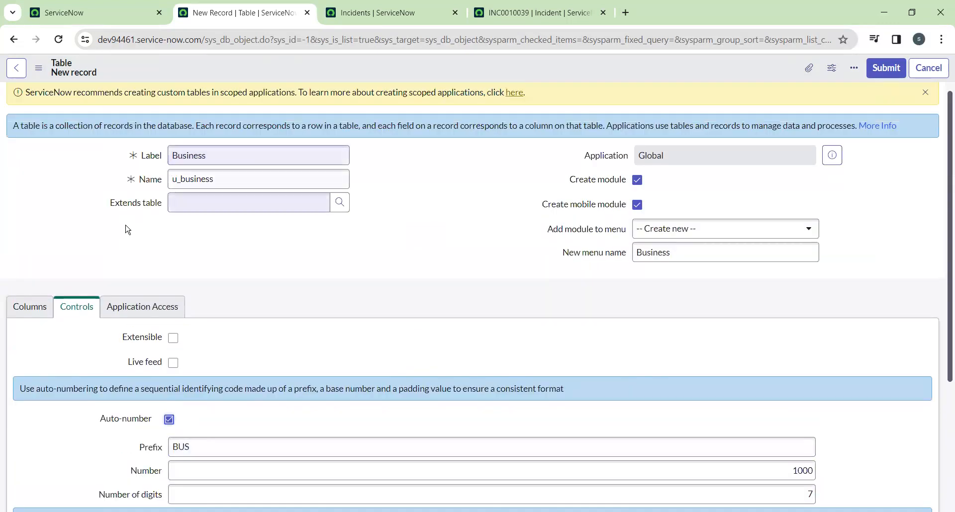
pyautogui.scroll(-3, 177, 279)
pyautogui.click(177, 324)
pyautogui.click(680, 364)
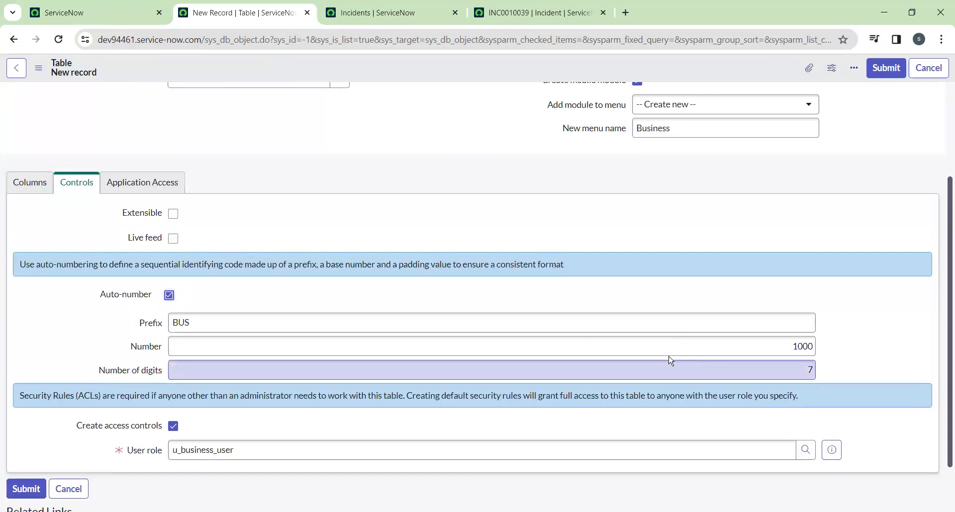
# Step: Compare the numbering format in the incident list and incident INC0010039 with the new table's auto-number settings
pyautogui.click(428, 13)
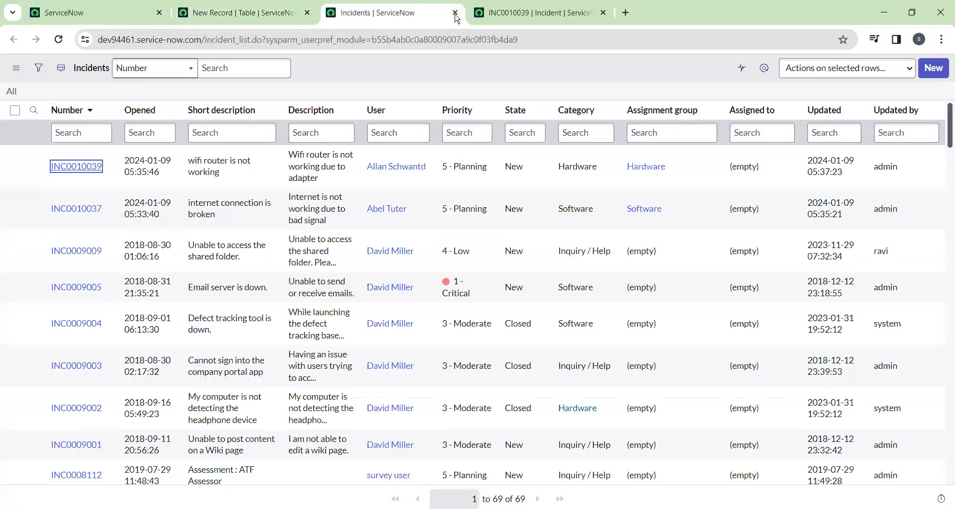
pyautogui.click(524, 9)
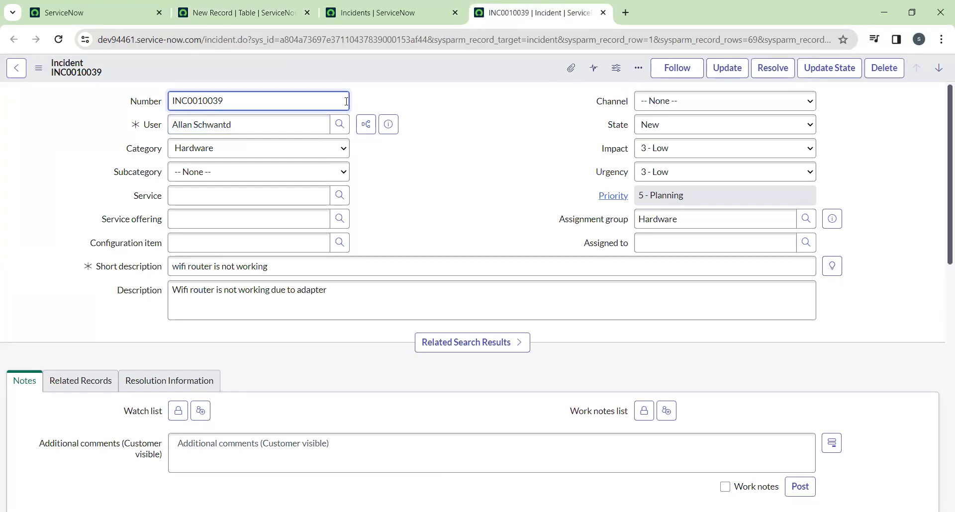
pyautogui.click(262, 13)
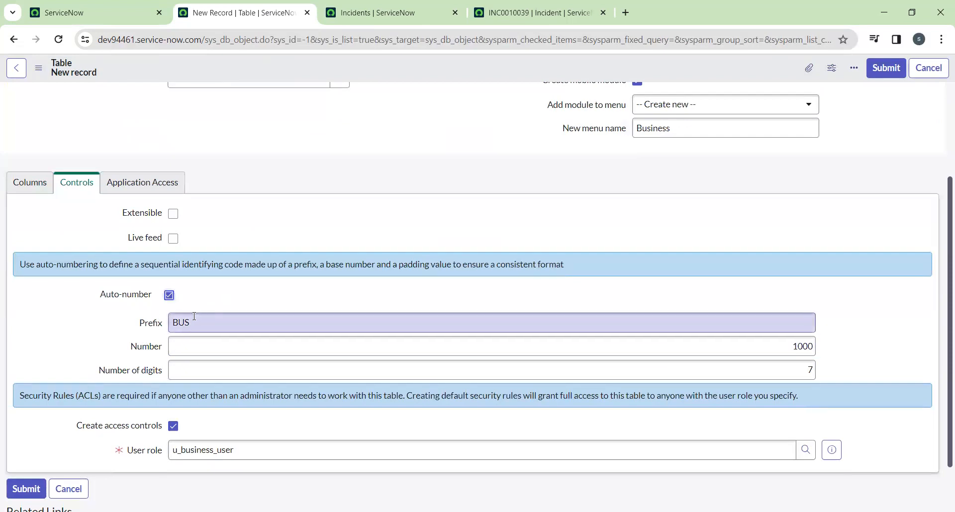
pyautogui.scroll(3, 184, 281)
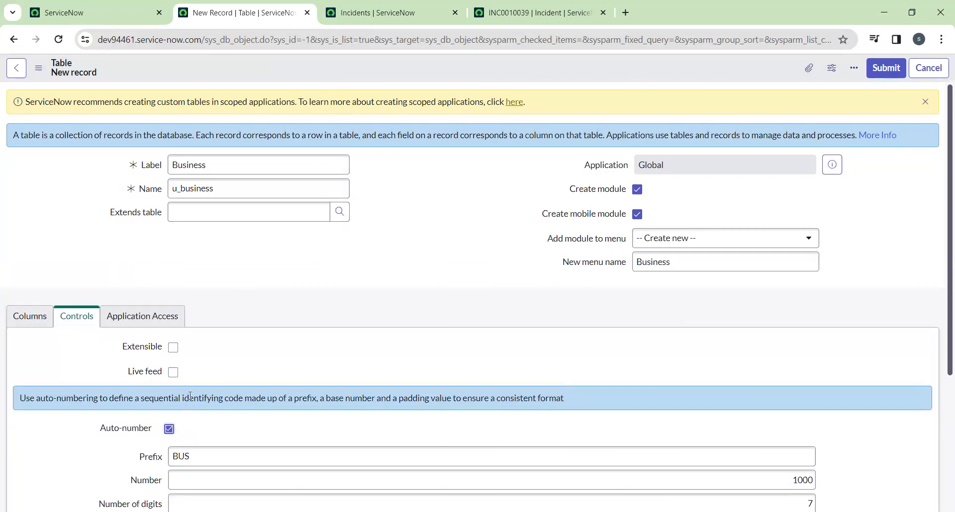
# Step: Save the new Business table with its auto-number settings and show its column list
pyautogui.rightClick(361, 71)
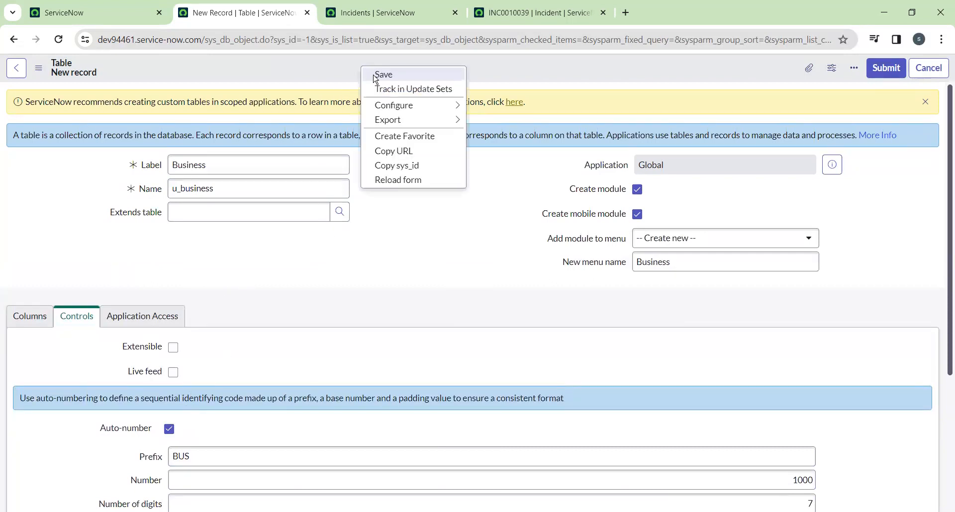
pyautogui.click(375, 78)
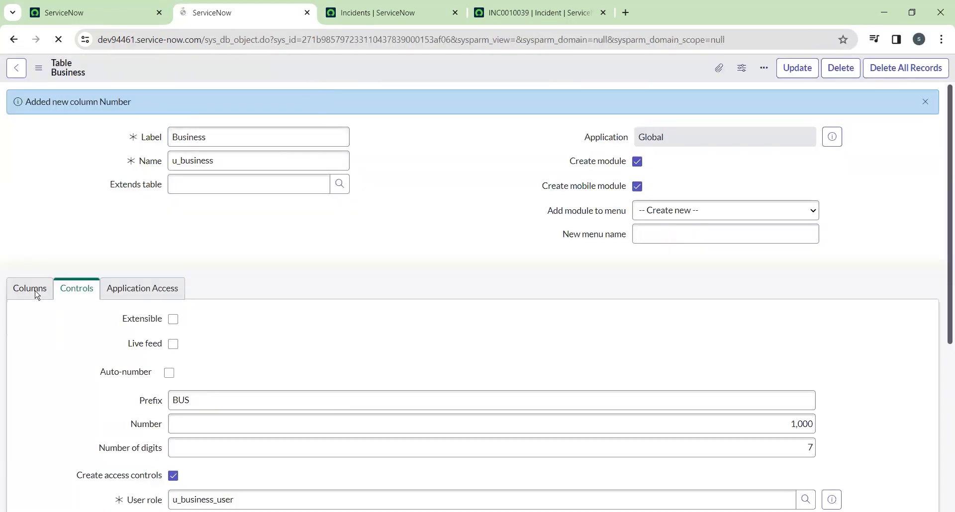
pyautogui.click(37, 270)
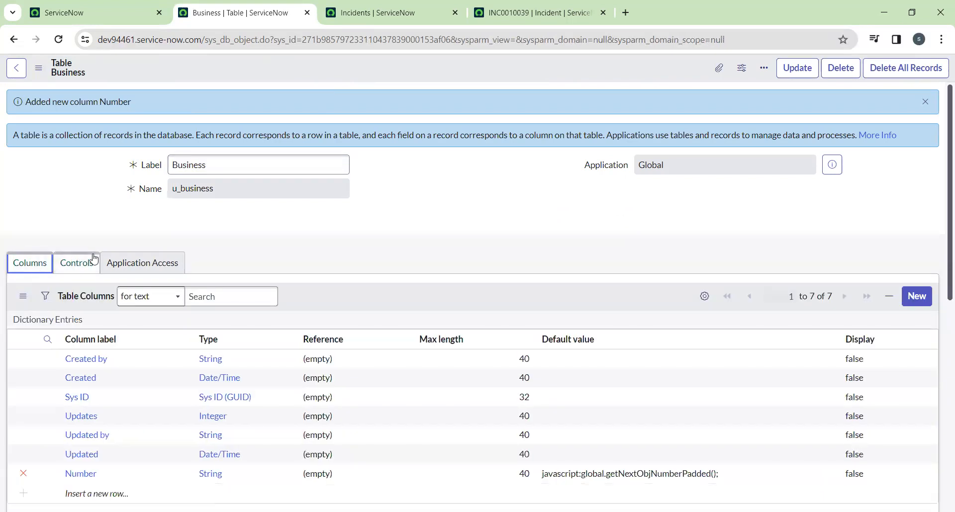
# Step: Open the Business table's record list from its related links and compare its columns with the incident list
pyautogui.scroll(-3, 239, 277)
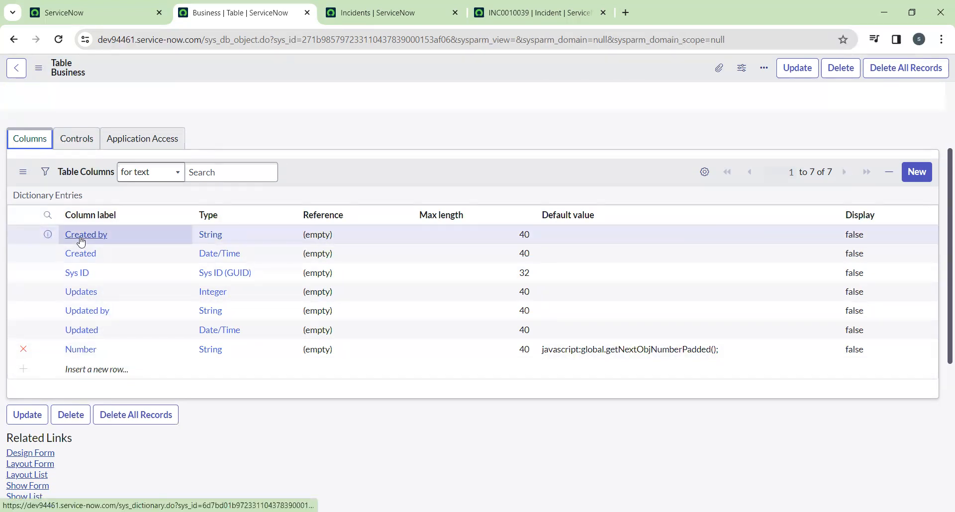
pyautogui.scroll(-3, 103, 284)
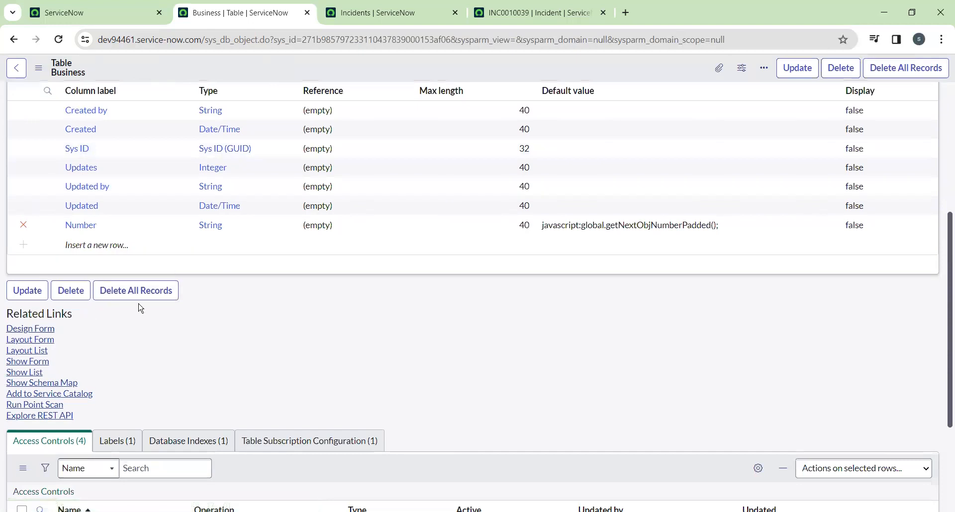
pyautogui.scroll(-1, 116, 327)
pyautogui.scroll(-3, 116, 327)
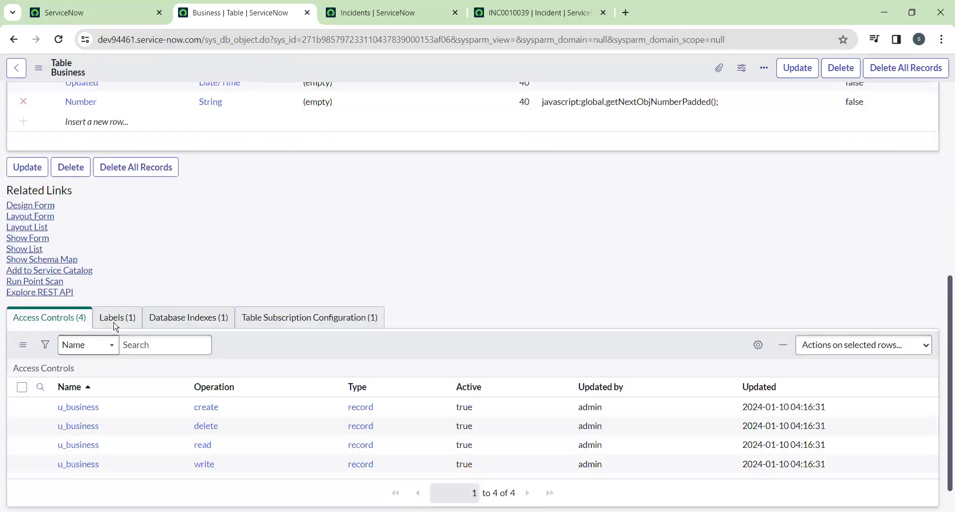
pyautogui.click(21, 248)
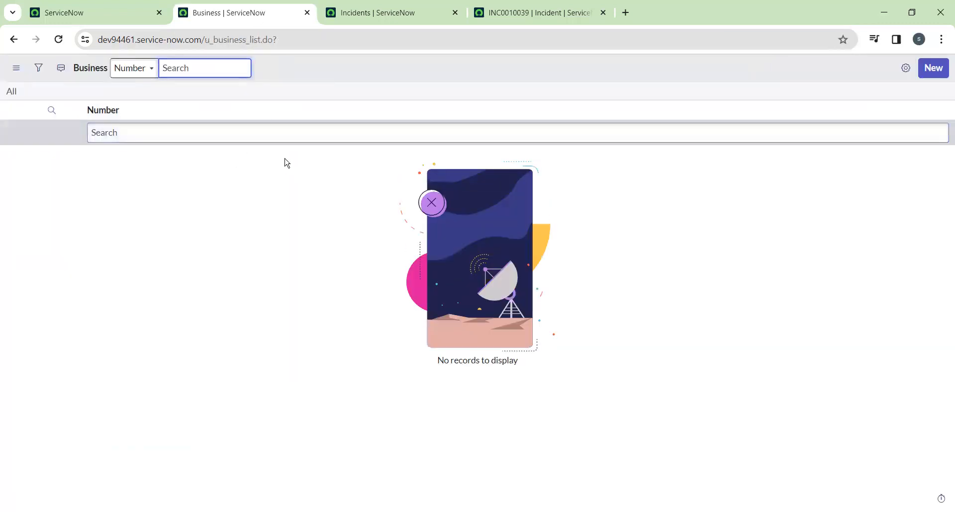
pyautogui.click(353, 11)
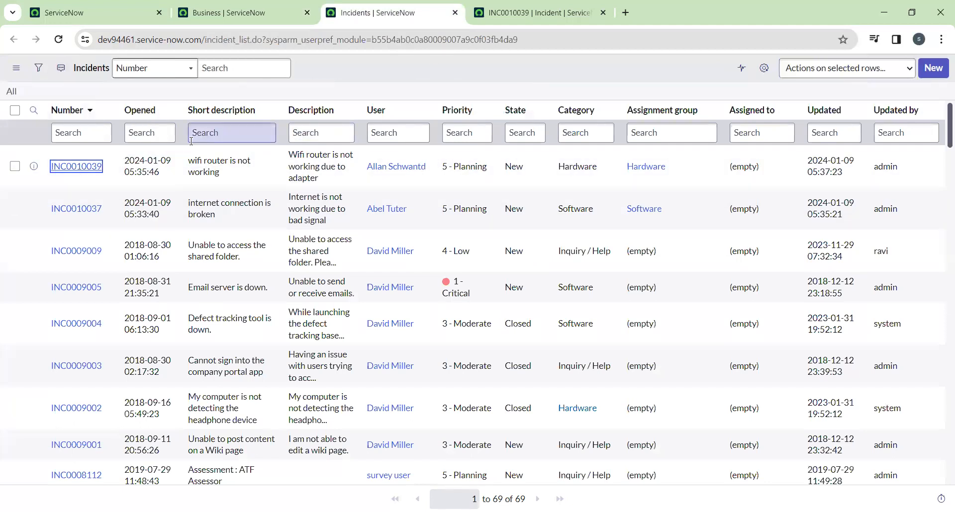
pyautogui.click(239, 9)
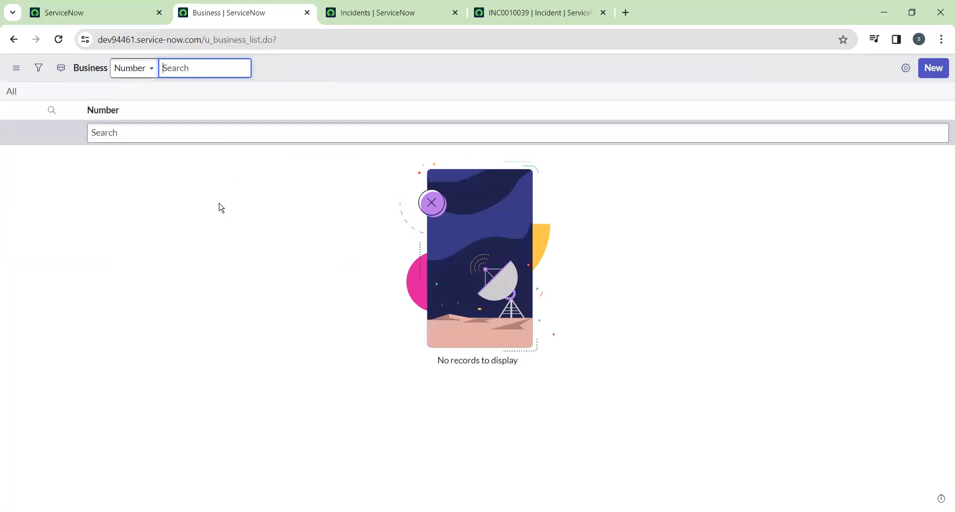
# Step: Submit a new Business record with its auto-generated number and open that record from the list
pyautogui.click(935, 70)
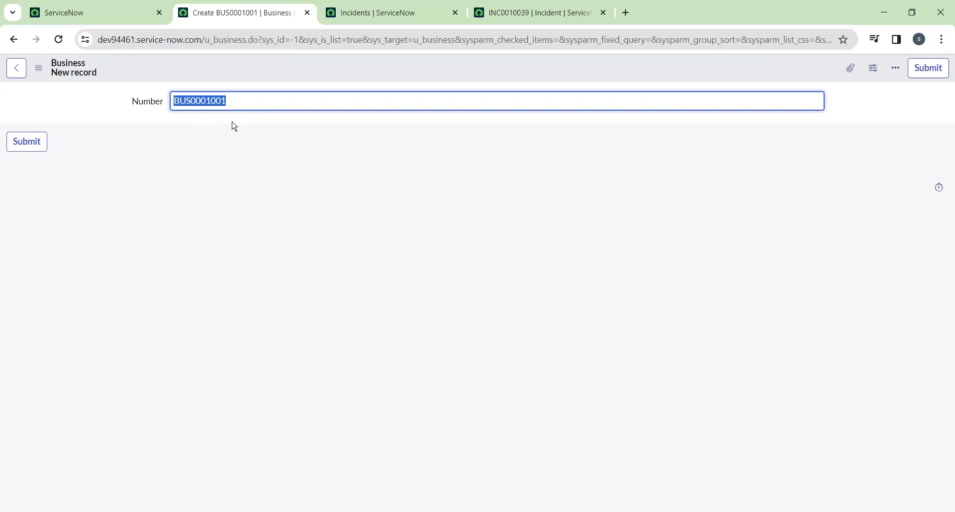
pyautogui.click(40, 144)
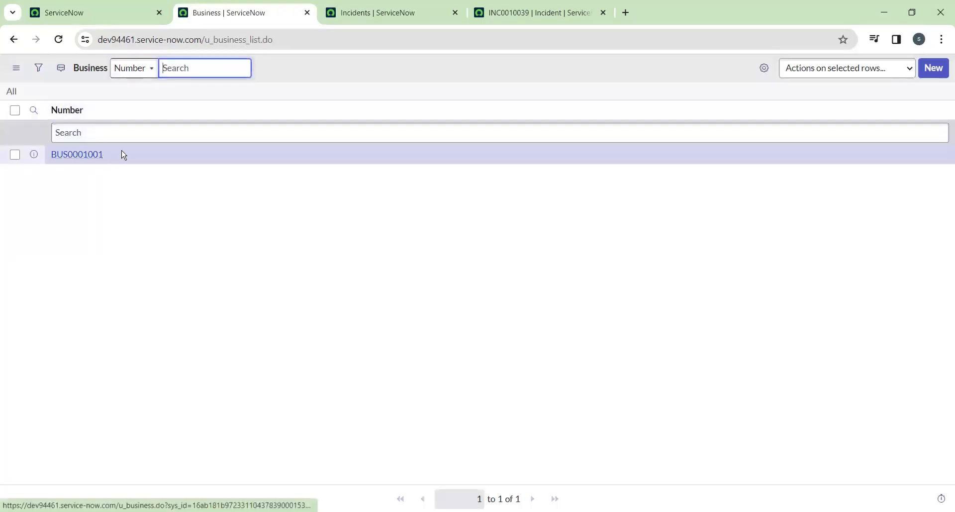
pyautogui.click(84, 155)
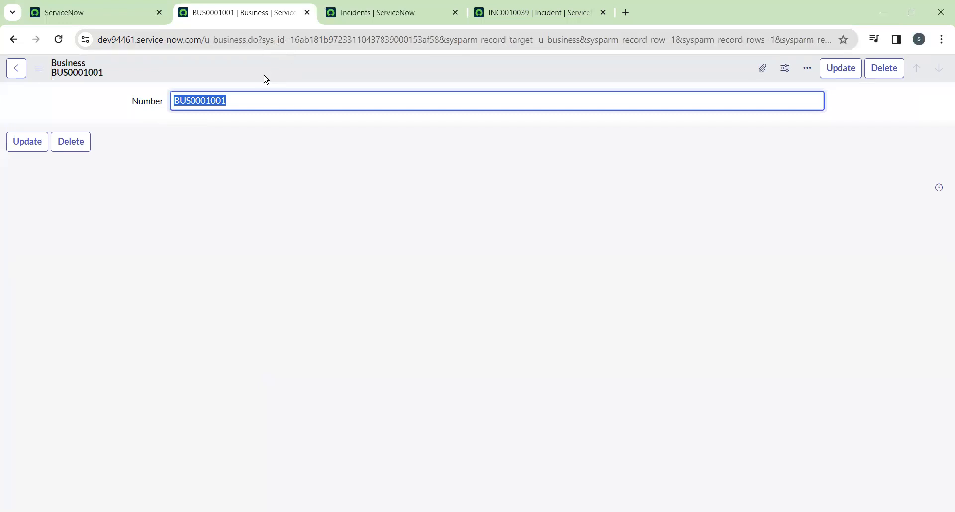
pyautogui.click(168, 194)
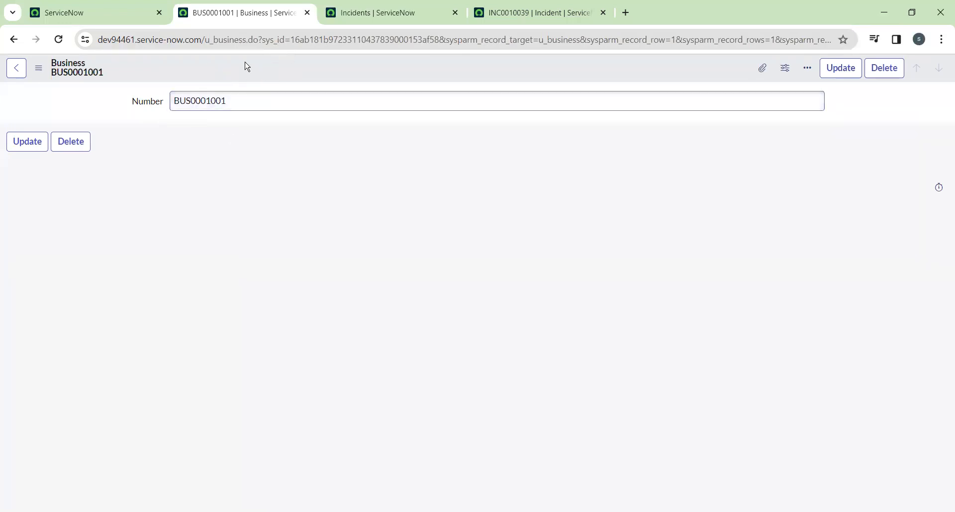
# Step: Open the Business form in Form Design and look through its available fields and field types
pyautogui.rightClick(273, 69)
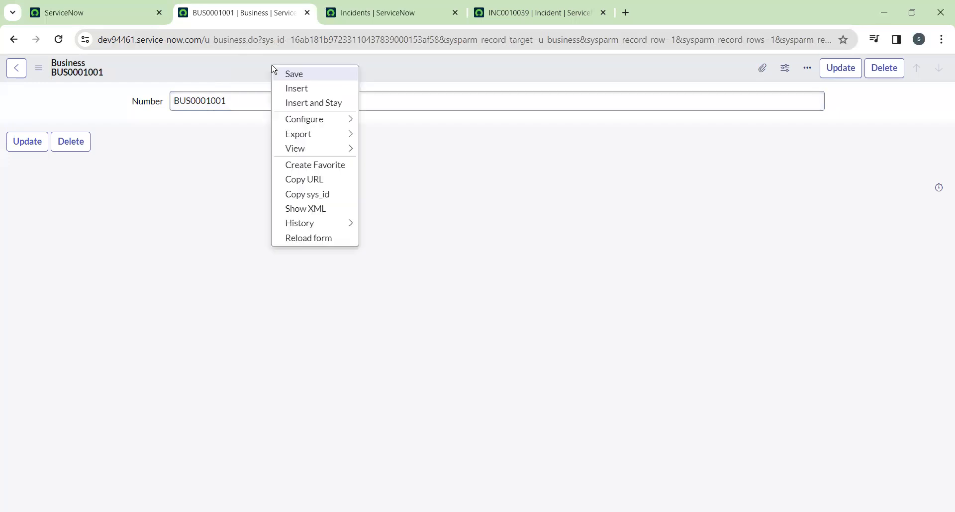
pyautogui.moveTo(307, 128)
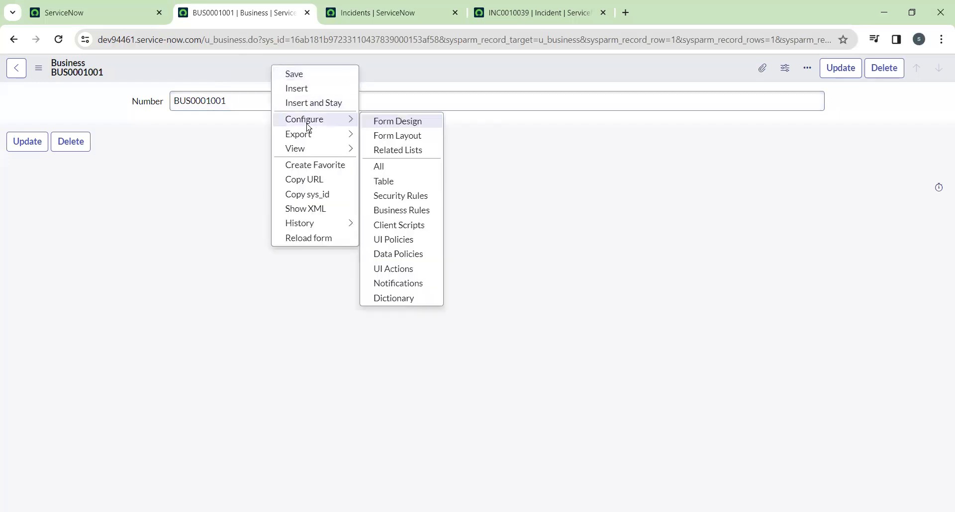
pyautogui.click(406, 124)
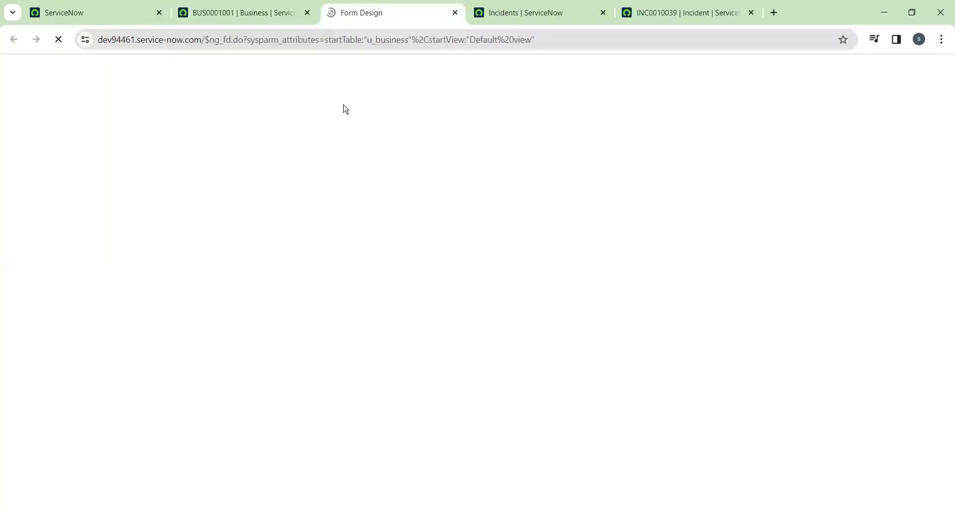
pyautogui.click(259, 11)
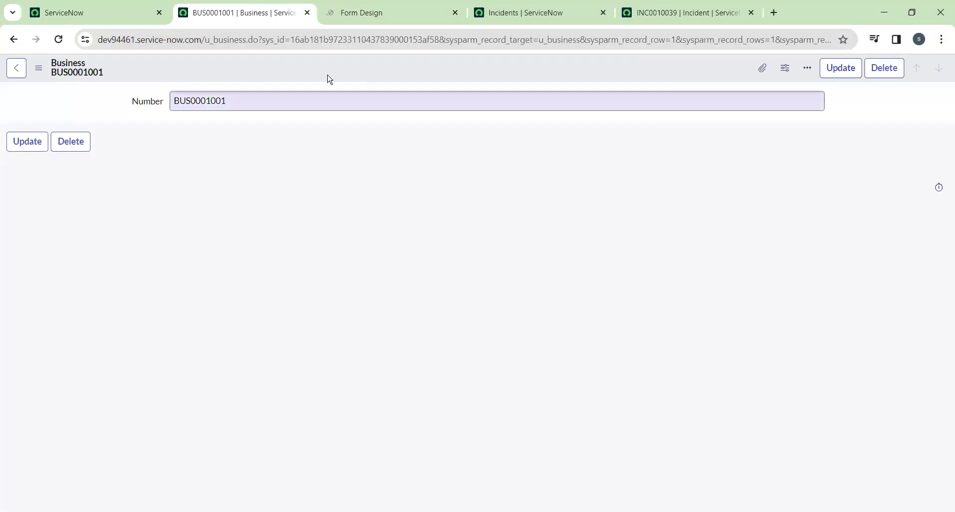
pyautogui.click(389, 12)
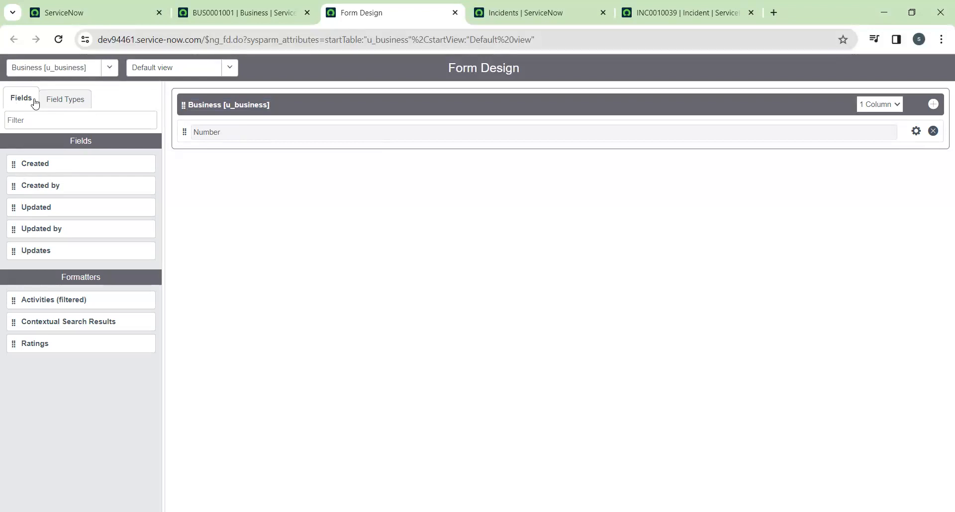
pyautogui.click(67, 101)
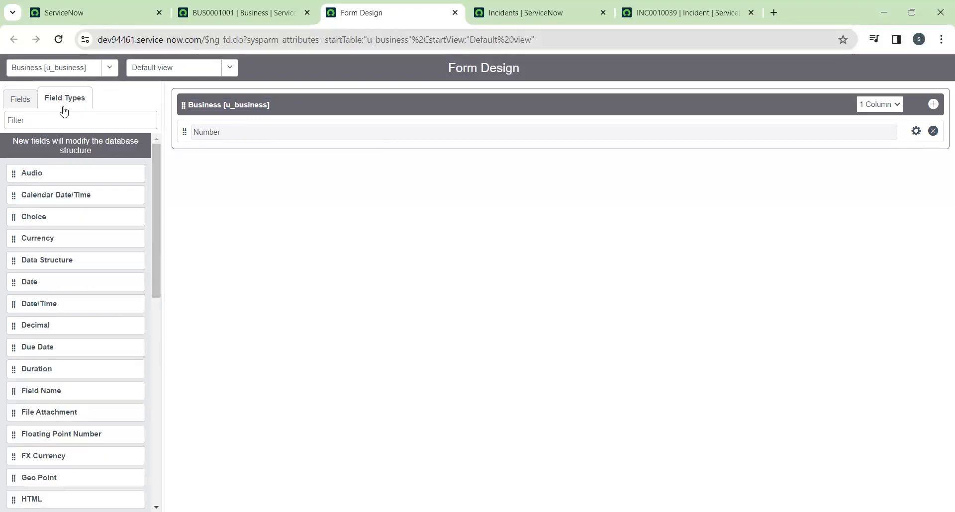
pyautogui.click(20, 104)
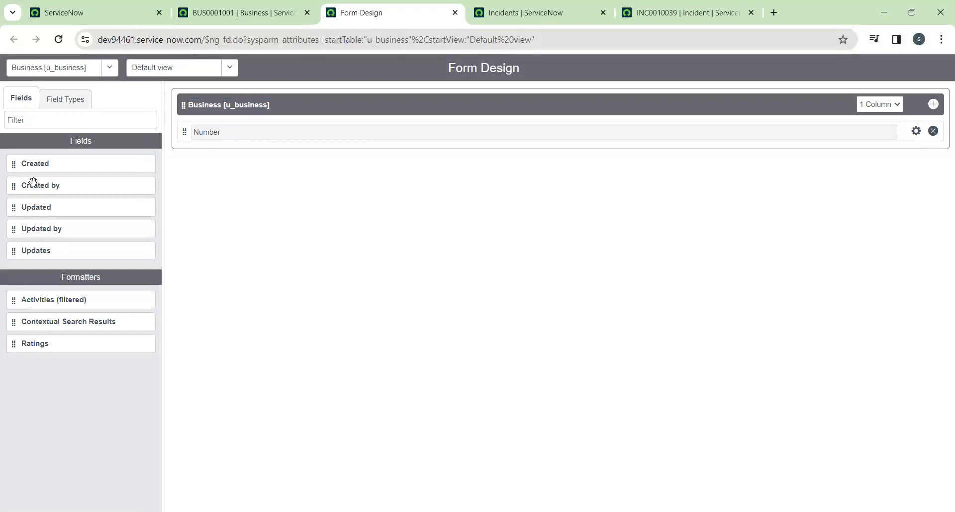
# Step: Add the Created and Created by fields below Number on the Business form and save the design
pyautogui.moveTo(21, 168); pyautogui.dragTo(192, 157)
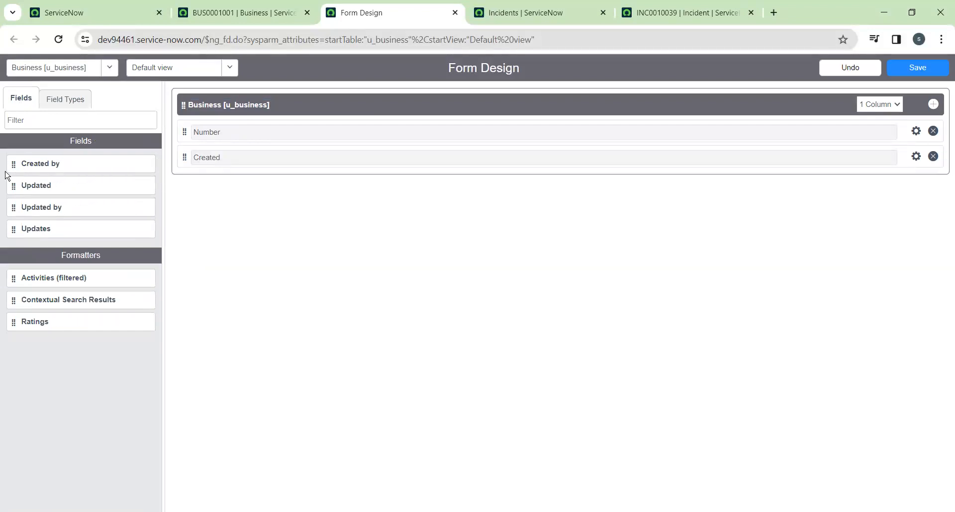
pyautogui.moveTo(14, 164); pyautogui.dragTo(185, 179)
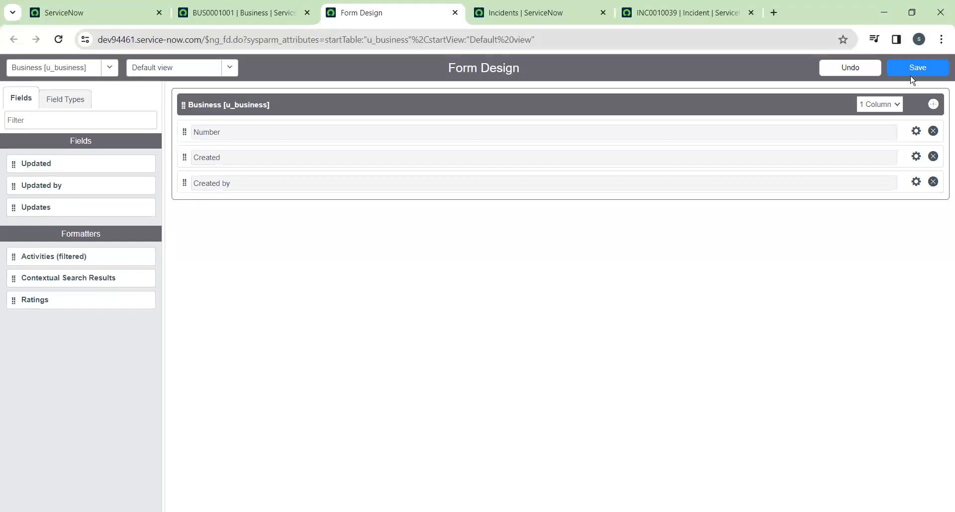
pyautogui.click(917, 69)
# Step: Return to the Business record list and start a new record to check the form's fields
pyautogui.click(219, 12)
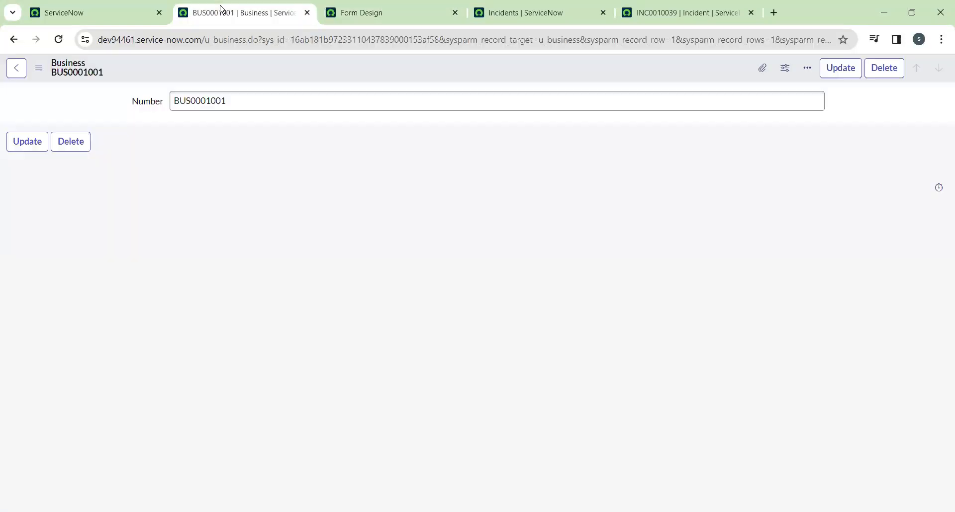
pyautogui.click(12, 40)
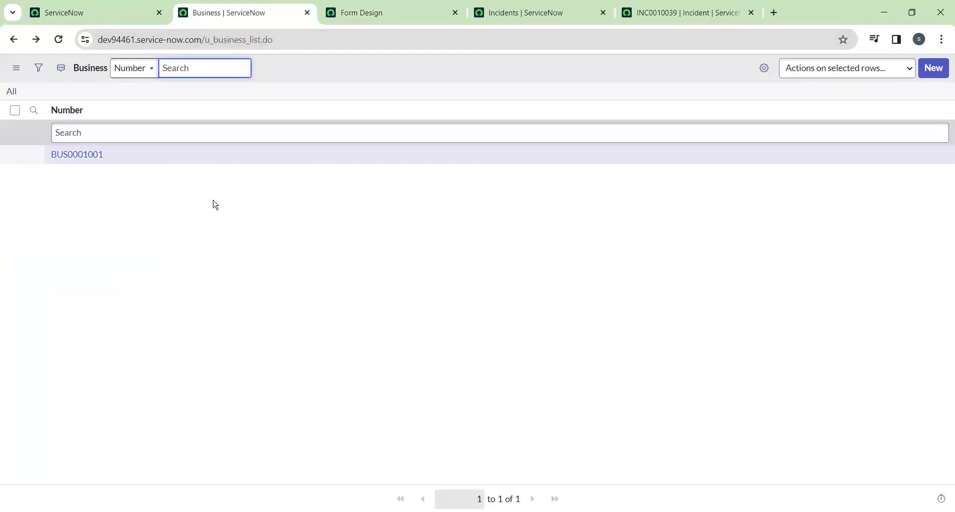
pyautogui.click(934, 68)
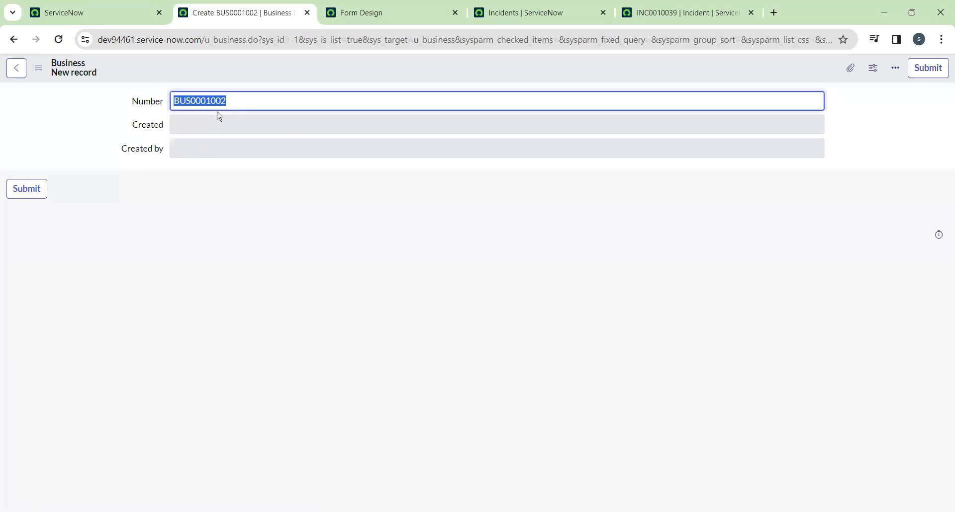
# Step: Show the field types in Form Design and compare the Business form layout with incident INC0010039
pyautogui.click(360, 20)
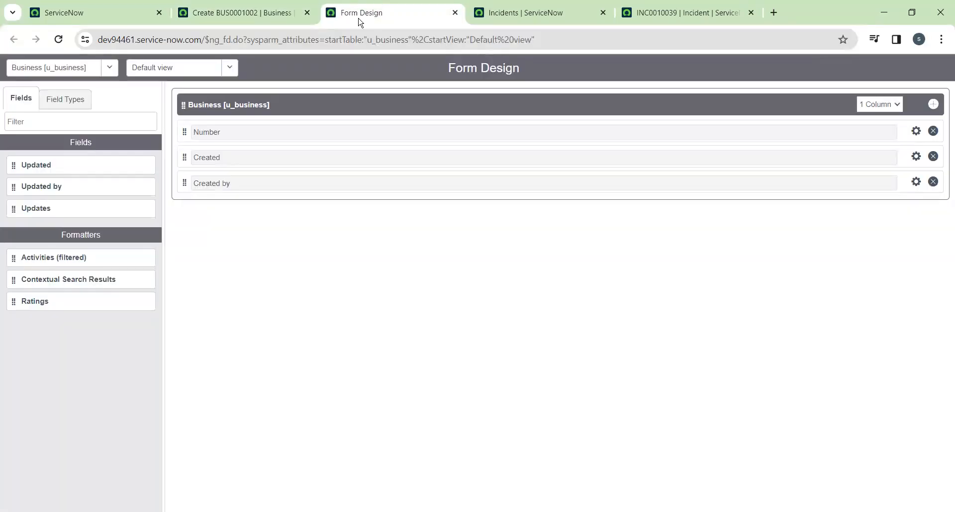
pyautogui.click(72, 104)
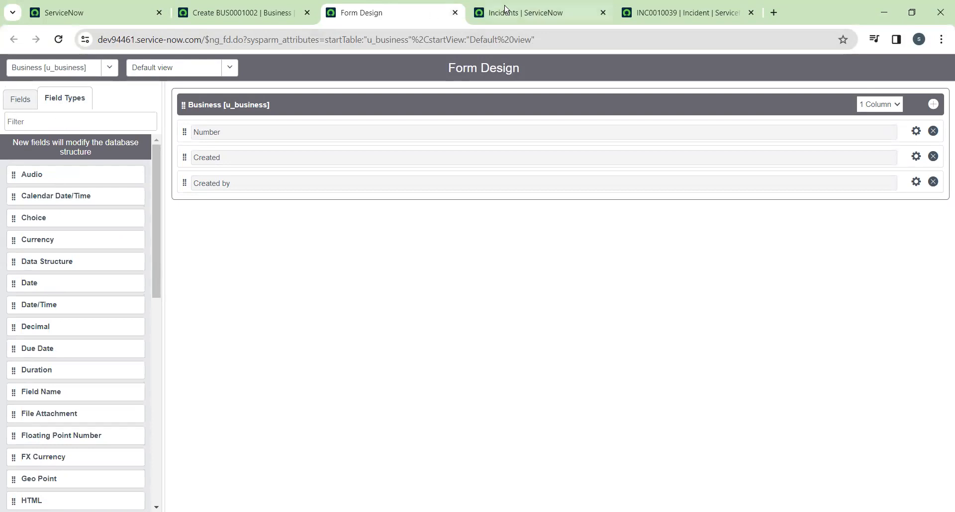
pyautogui.moveTo(647, 6); pyautogui.dragTo(548, 7)
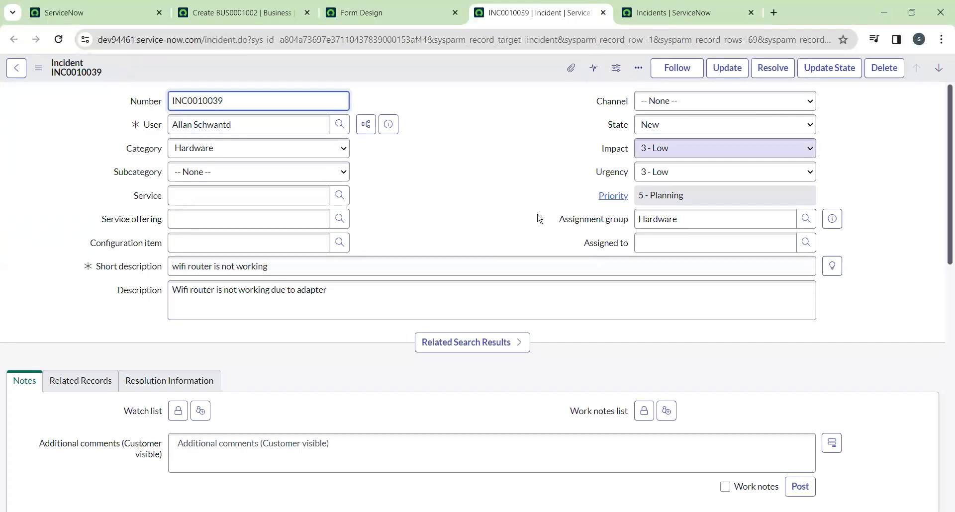
pyautogui.click(355, 10)
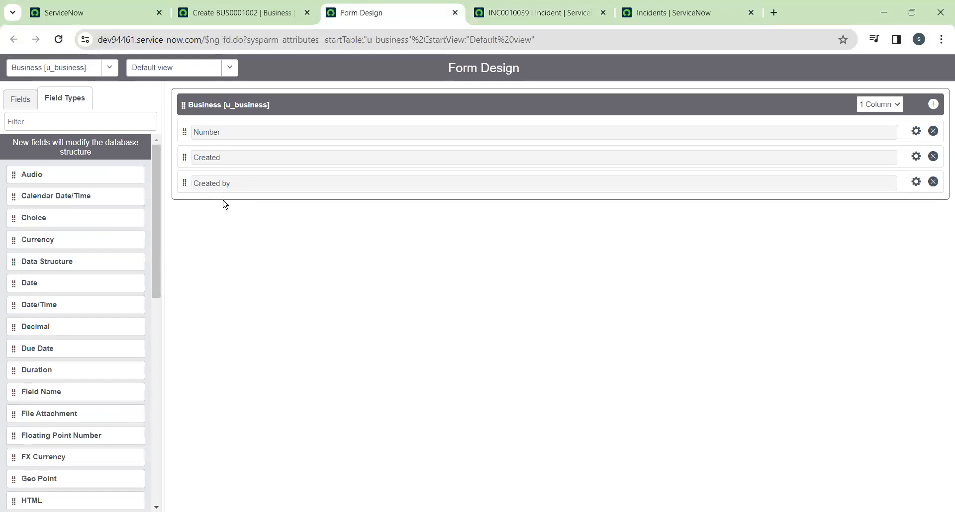
# Step: Check the field type of Short description in the dictionary info of incident INC0010039, and close the info window
pyautogui.click(532, 11)
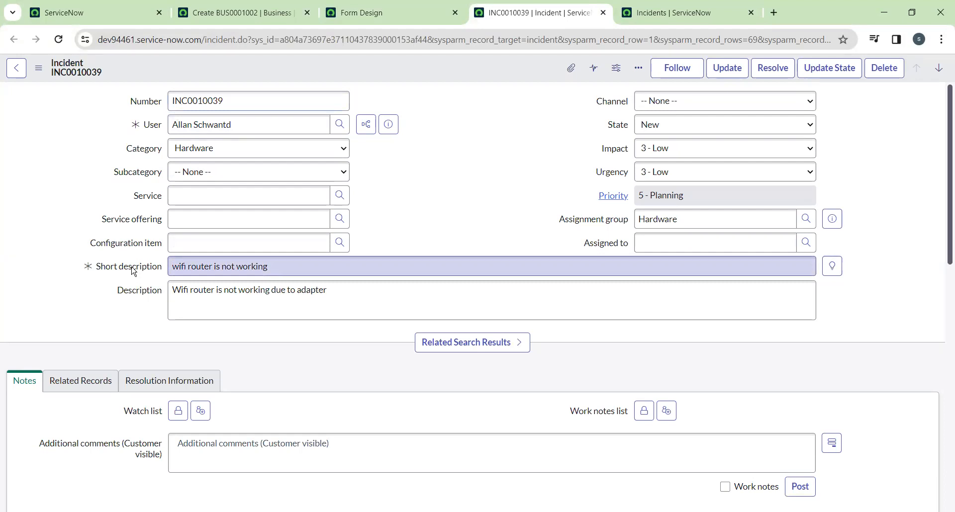
pyautogui.rightClick(133, 271)
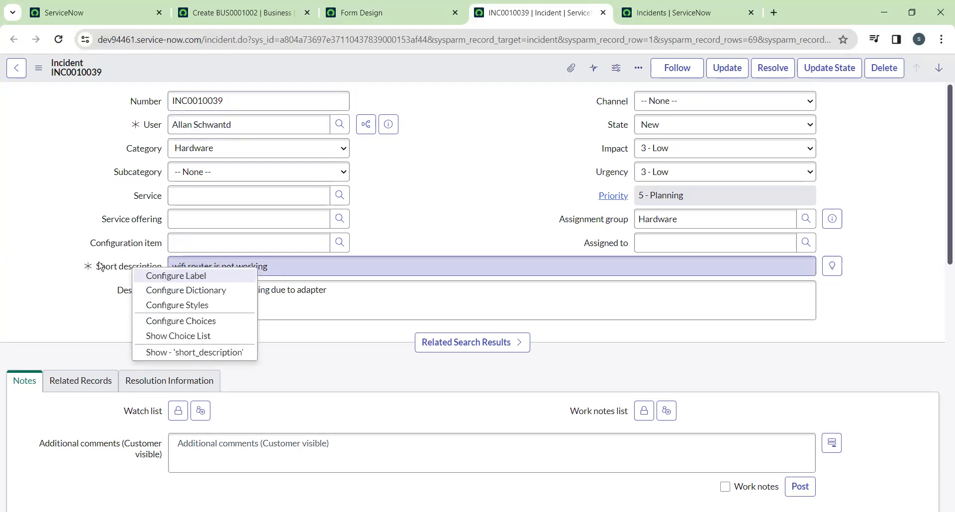
pyautogui.click(179, 352)
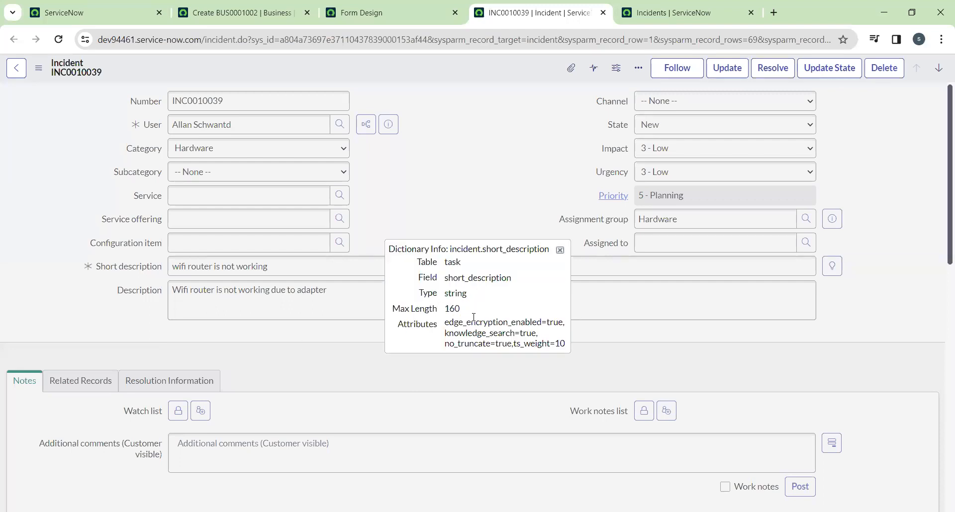
pyautogui.moveTo(446, 295); pyautogui.dragTo(471, 300)
pyautogui.click(560, 250)
# Step: Find the String field type in Form Design and add a new String field below Created by on the Business form
pyautogui.click(388, 11)
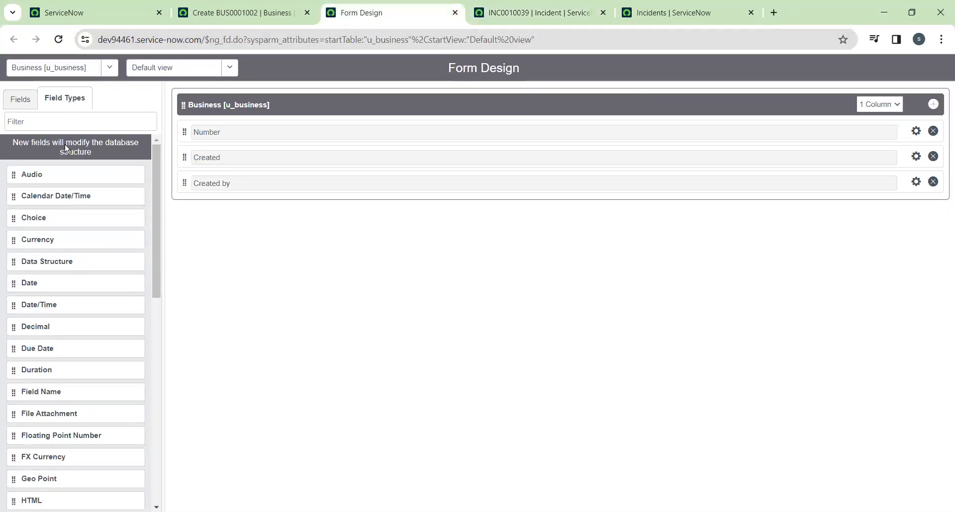
pyautogui.click(64, 116)
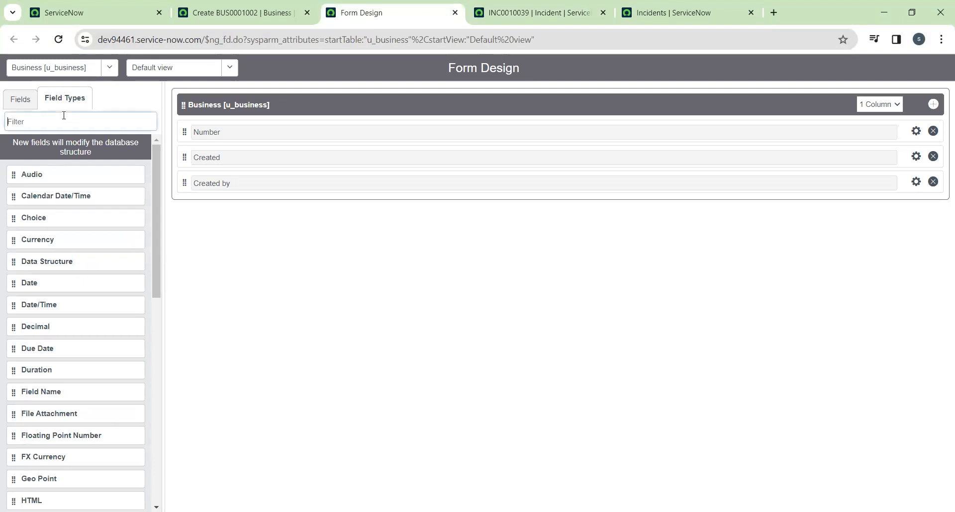
pyautogui.write('string')
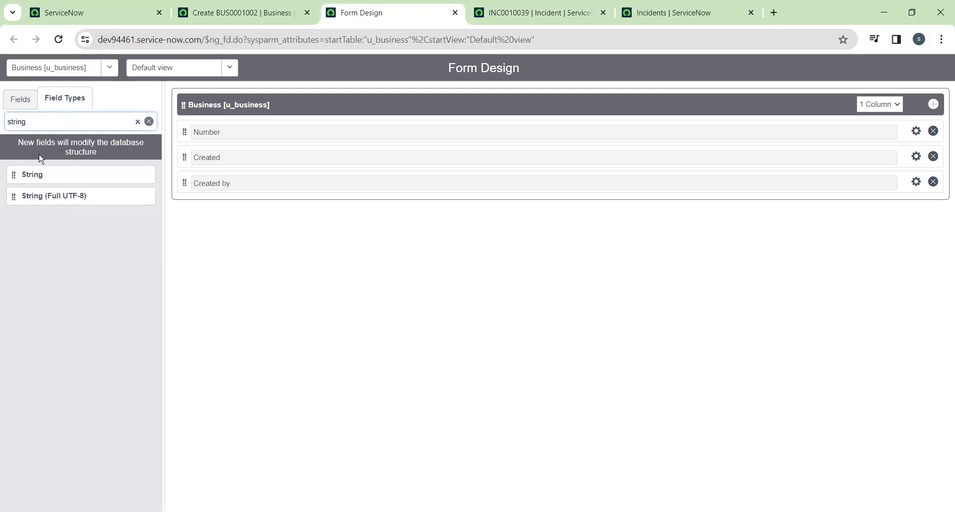
pyautogui.moveTo(12, 176); pyautogui.dragTo(187, 203)
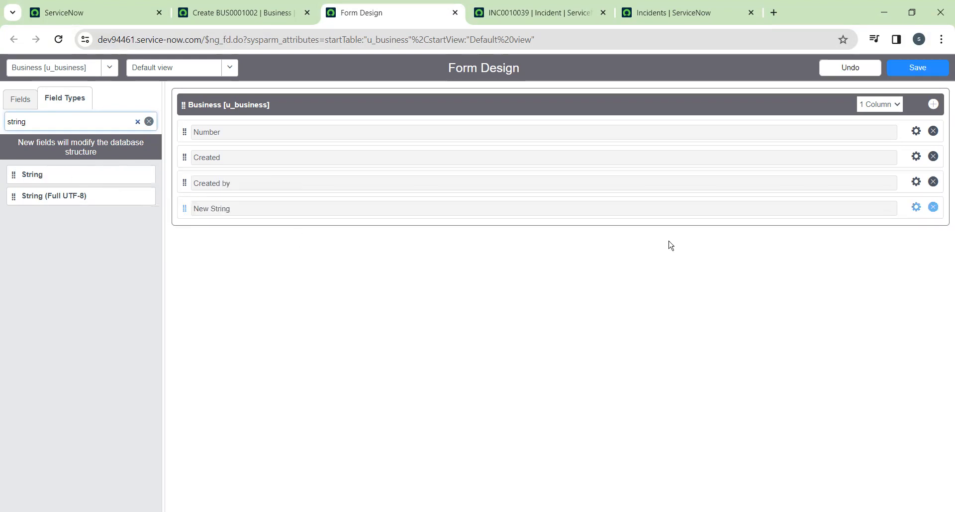
# Step: Label the new String field Short_description and name it u_short_description
pyautogui.click(916, 208)
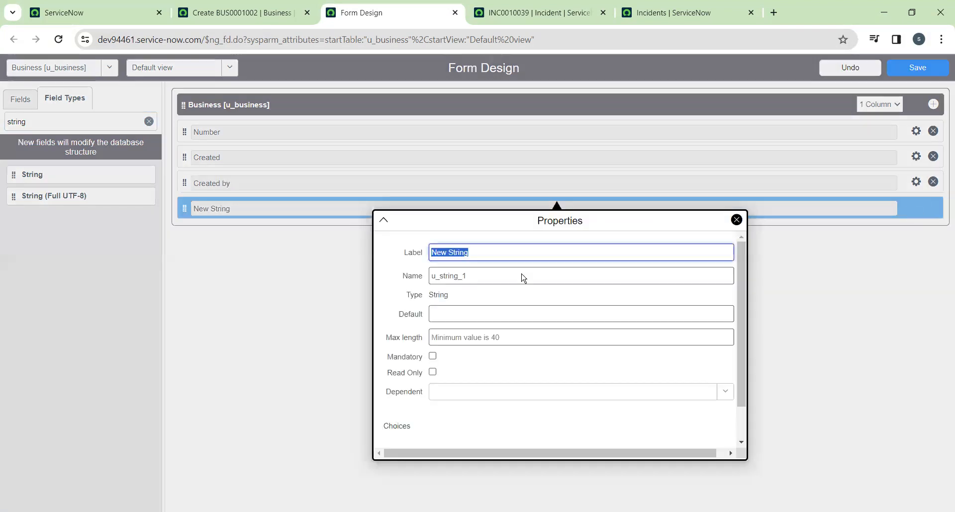
pyautogui.write('Short')
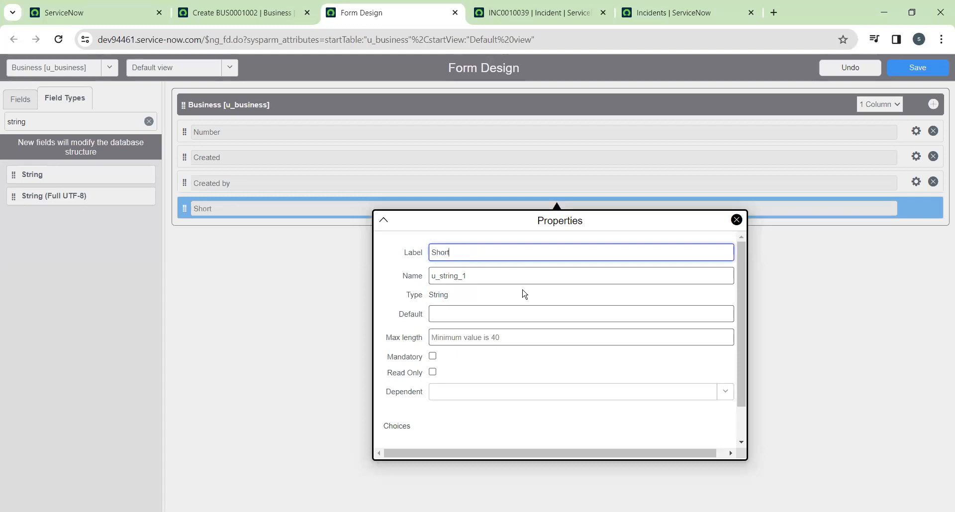
pyautogui.write('_description')
pyautogui.doubleClick(445, 276)
pyautogui.click(444, 276)
pyautogui.moveTo(442, 276); pyautogui.dragTo(499, 279)
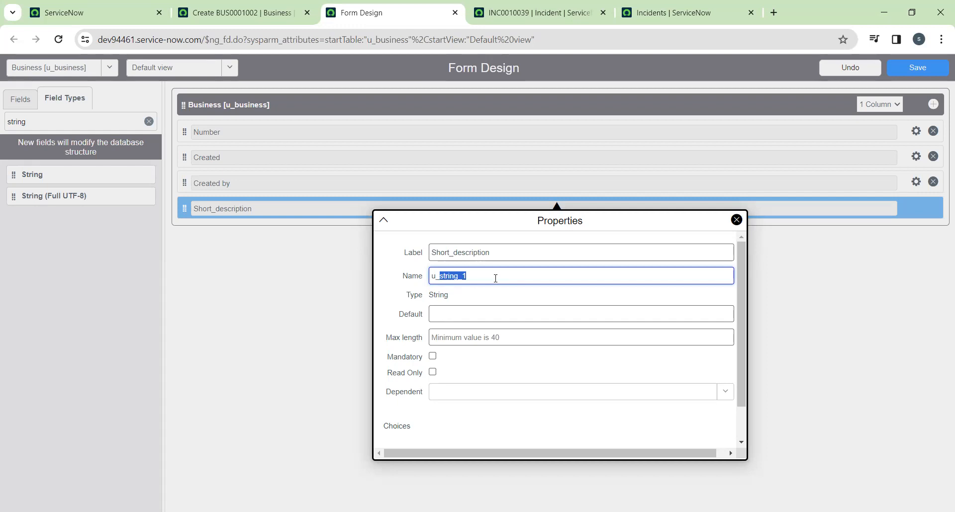
pyautogui.write('S')
# Step: Set the Short_description field's max length to 160 and save the form design
pyautogui.click(487, 336)
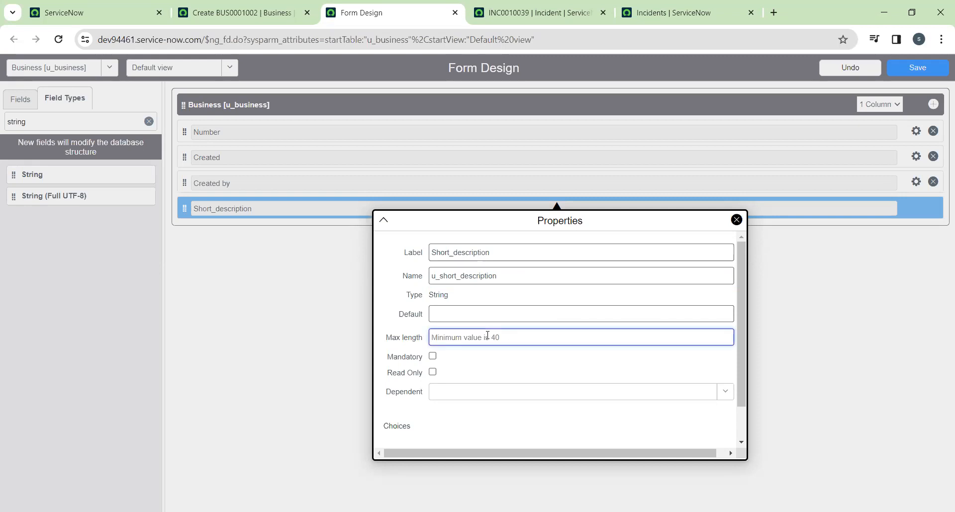
pyautogui.write('16')
pyautogui.click(737, 220)
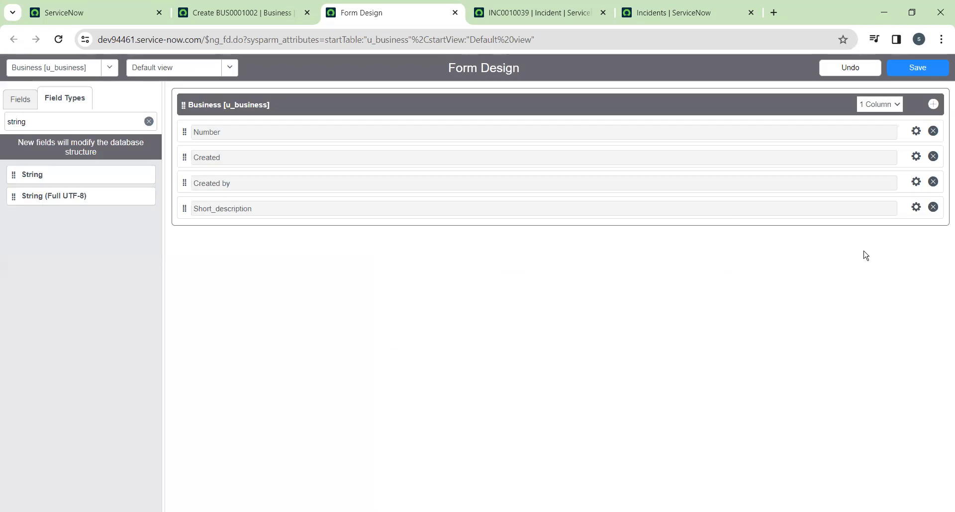
pyautogui.click(903, 72)
# Step: Reload the new Business record form and check it for the Short_description field
pyautogui.click(238, 13)
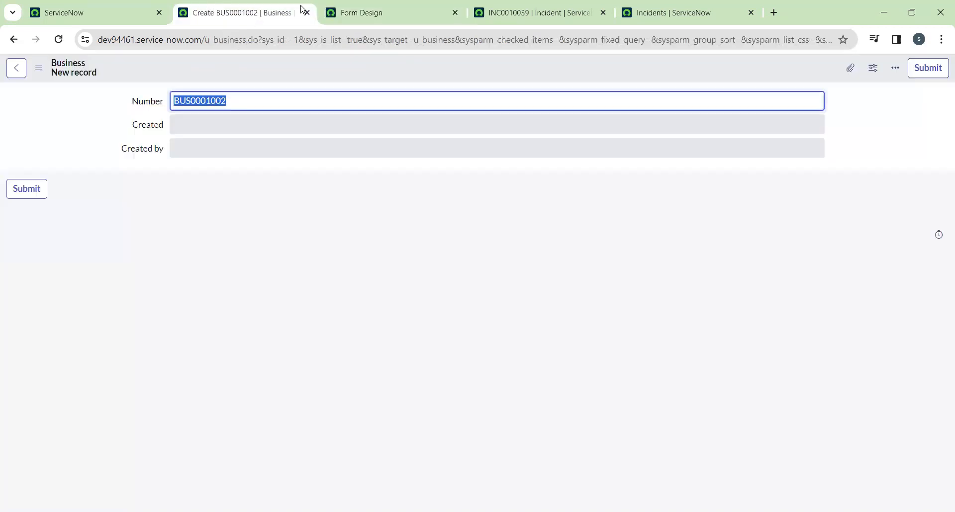
pyautogui.click(59, 40)
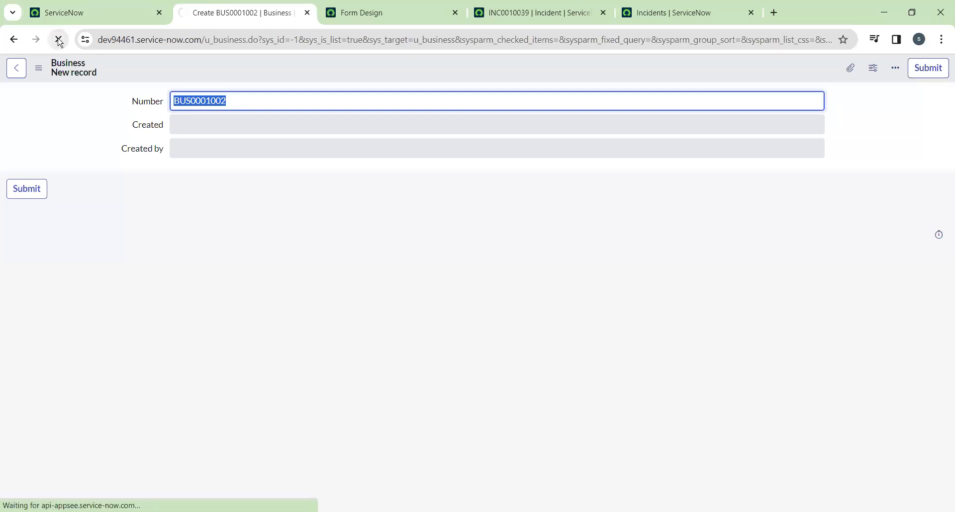
pyautogui.click(362, 9)
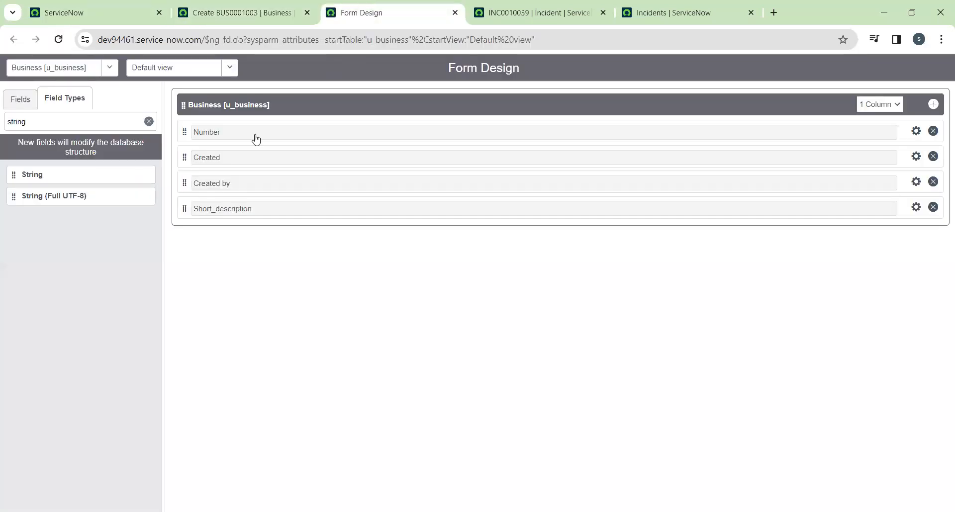
pyautogui.click(296, 9)
pyautogui.click(125, 177)
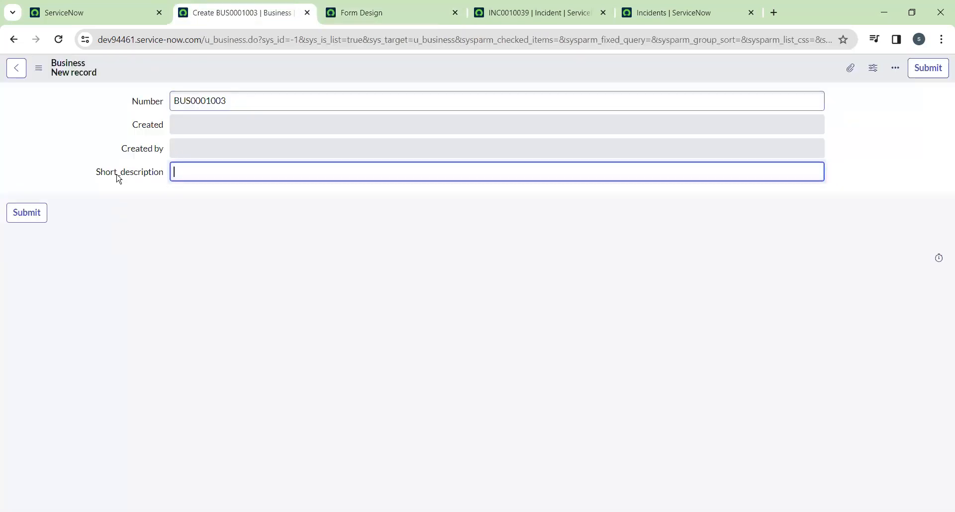
# Step: Change the Short_description field's label to Short Description in Form Design and save the design
pyautogui.click(325, 18)
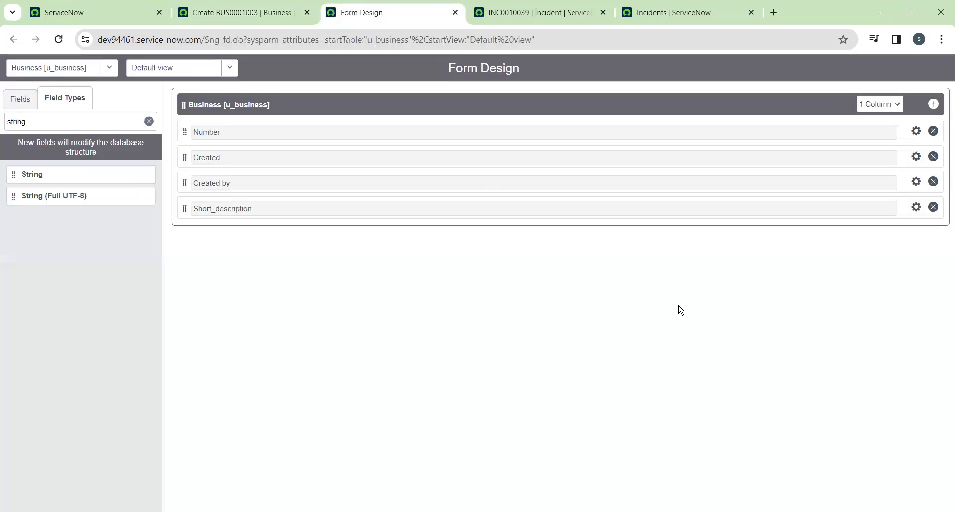
pyautogui.click(916, 207)
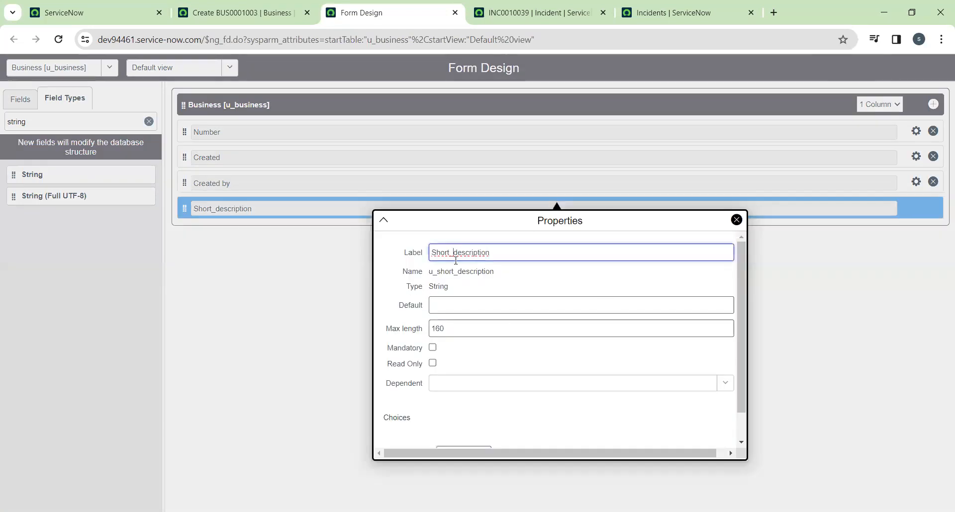
pyautogui.press('BackSpace')
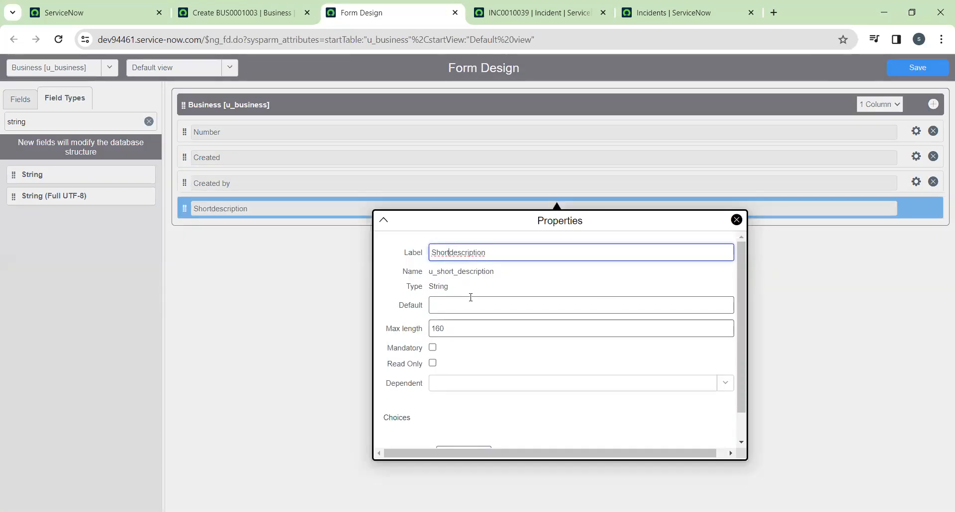
pyautogui.press('Delete')
pyautogui.write('D')
pyautogui.click(736, 220)
pyautogui.click(930, 70)
# Step: Reload the new Business record form and submit a record with the short description Test
pyautogui.click(250, 8)
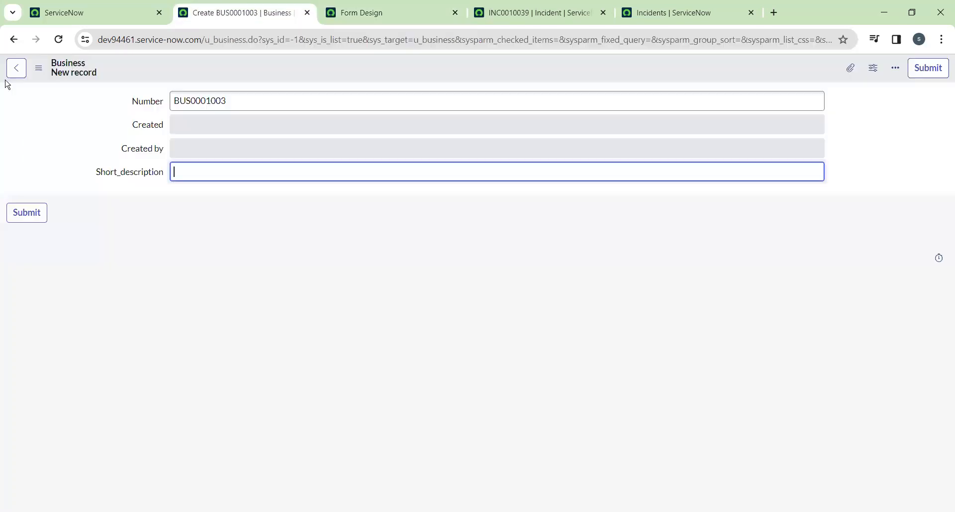
pyautogui.click(58, 39)
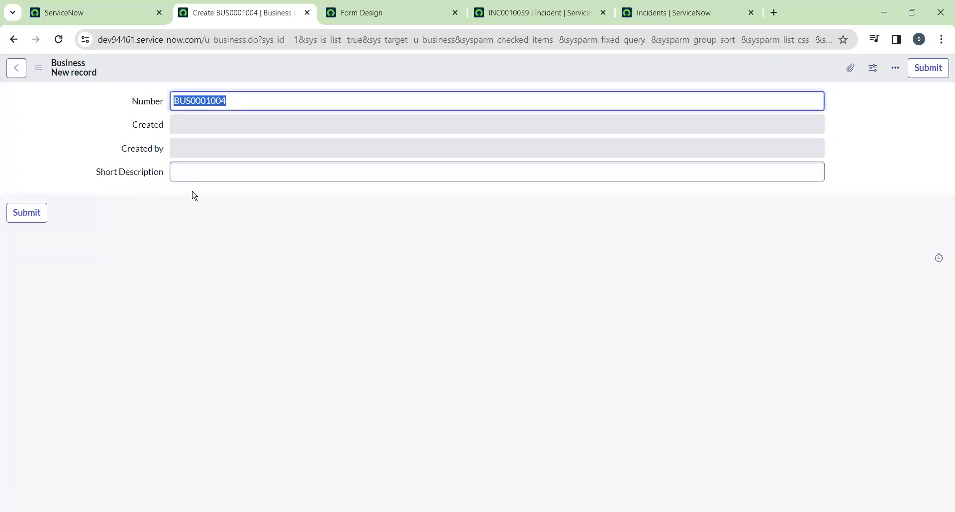
pyautogui.click(202, 179)
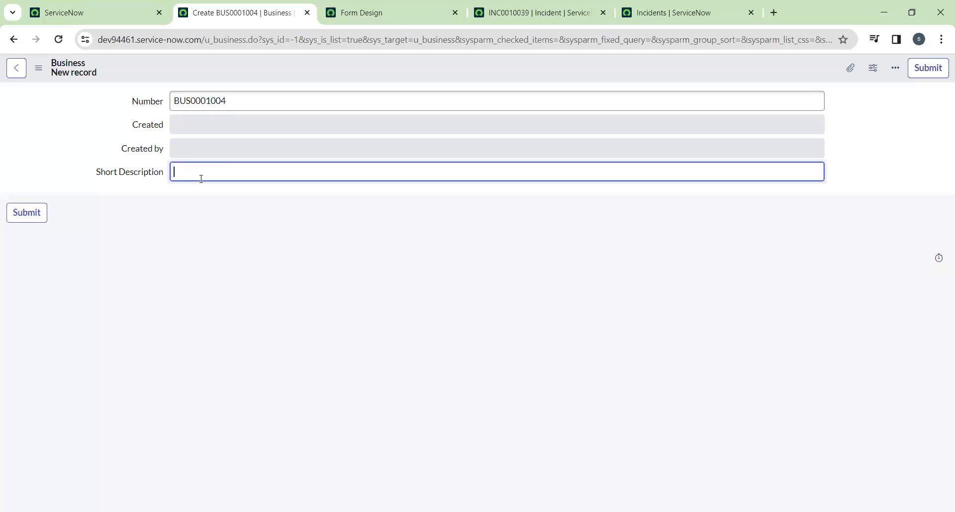
pyautogui.write('Test')
pyautogui.click(934, 73)
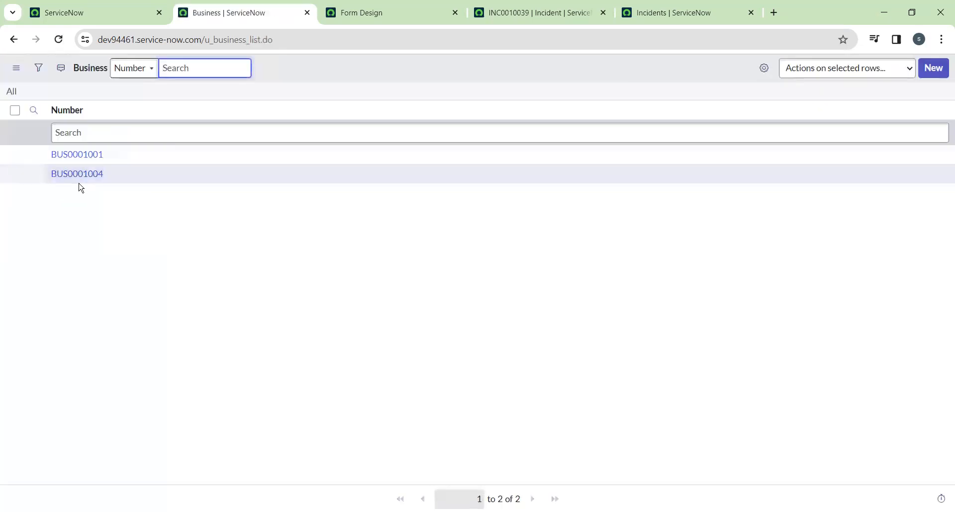
# Step: Open record BUS0001004 and examine its Created, Created by and Short Description fields
pyautogui.click(82, 178)
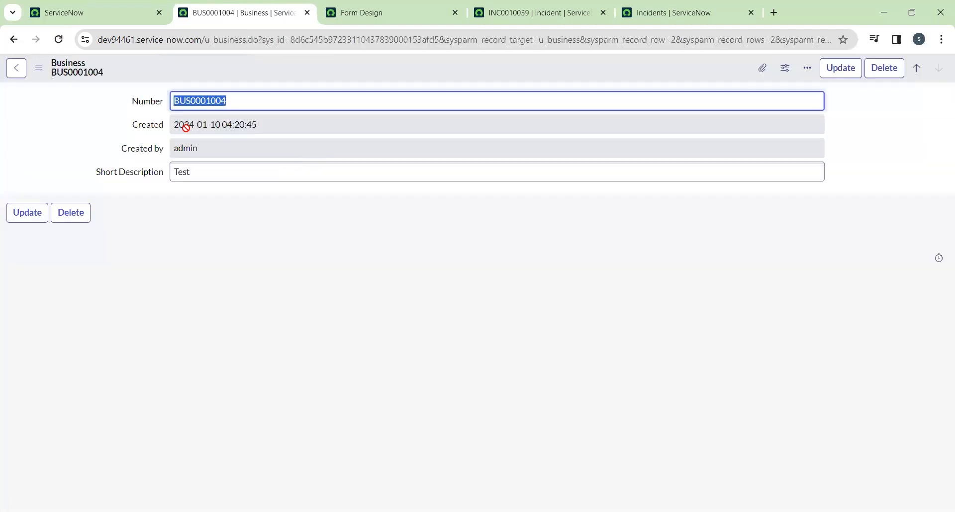
pyautogui.moveTo(172, 125); pyautogui.dragTo(264, 126)
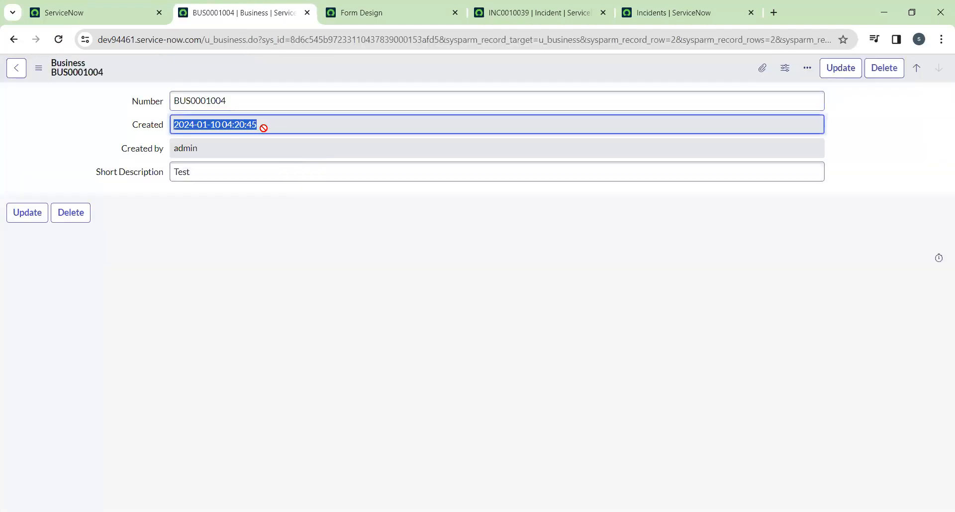
pyautogui.click(183, 152)
pyautogui.doubleClick(183, 151)
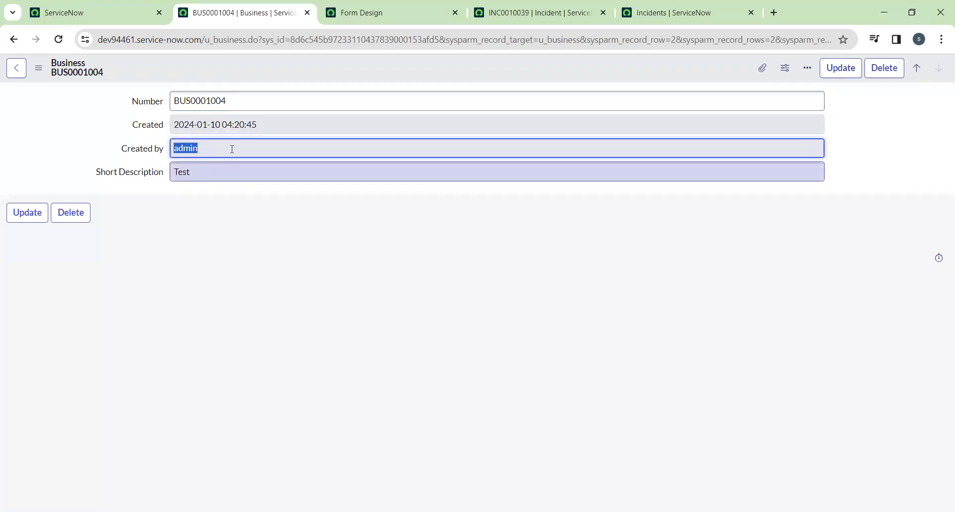
pyautogui.click(139, 121)
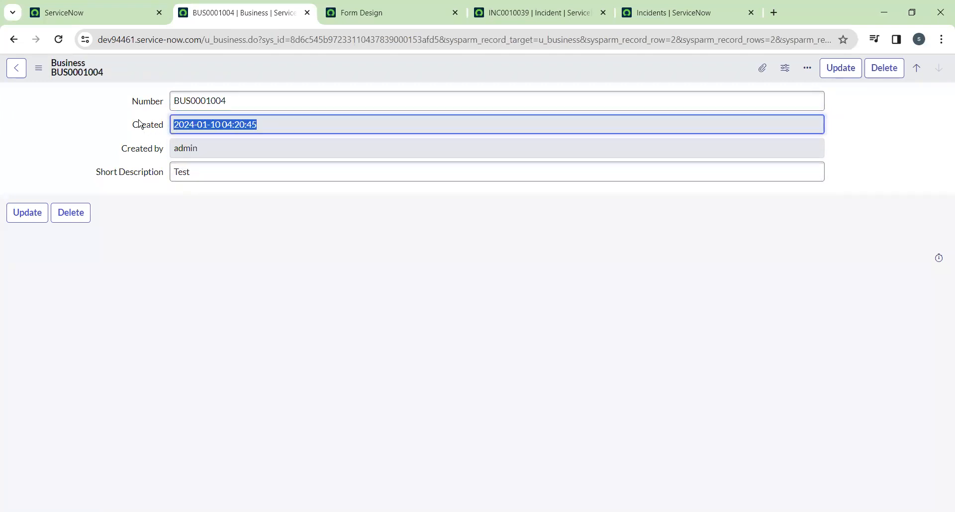
pyautogui.click(319, 130)
pyautogui.click(288, 149)
pyautogui.click(297, 124)
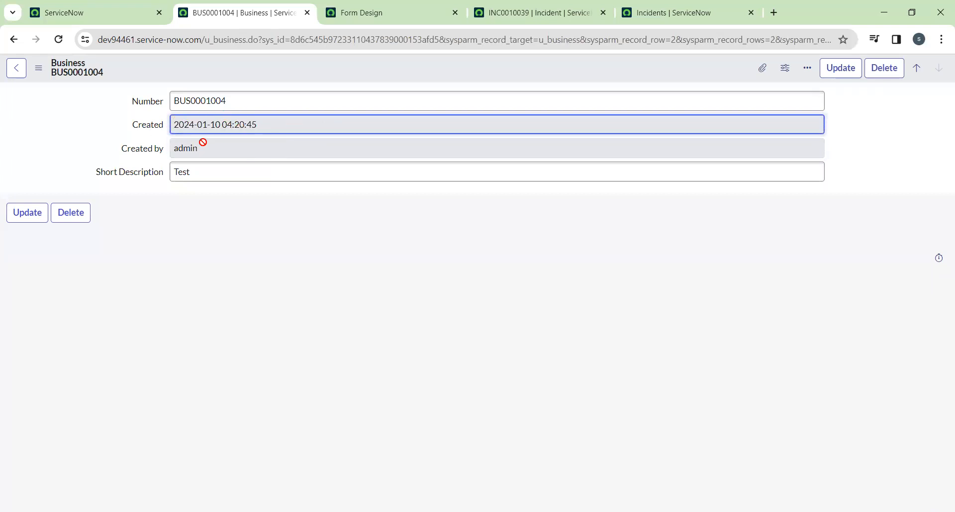
pyautogui.click(164, 125)
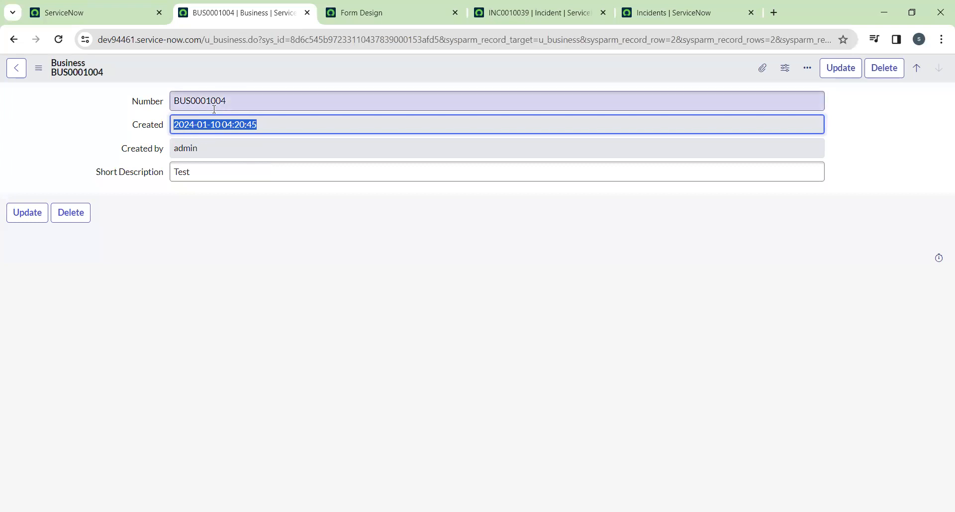
pyautogui.click(160, 149)
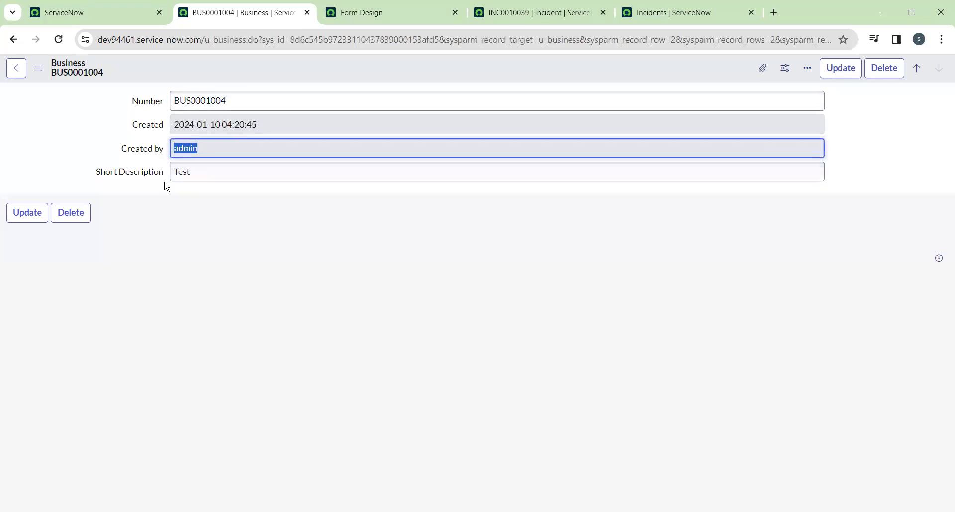
pyautogui.click(214, 166)
pyautogui.click(98, 177)
pyautogui.click(159, 199)
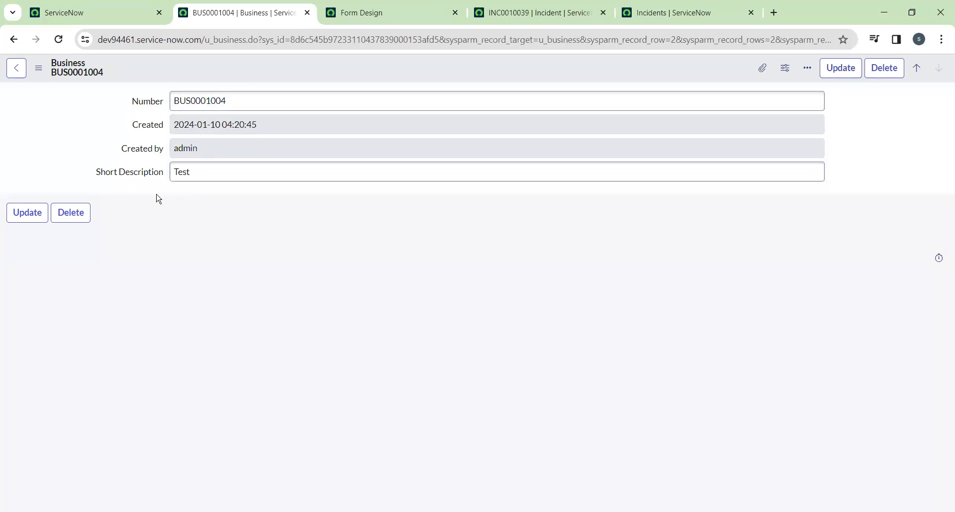
# Step: Open the Form Layout configuration for the Business form from record BUS0001004
pyautogui.click(368, 12)
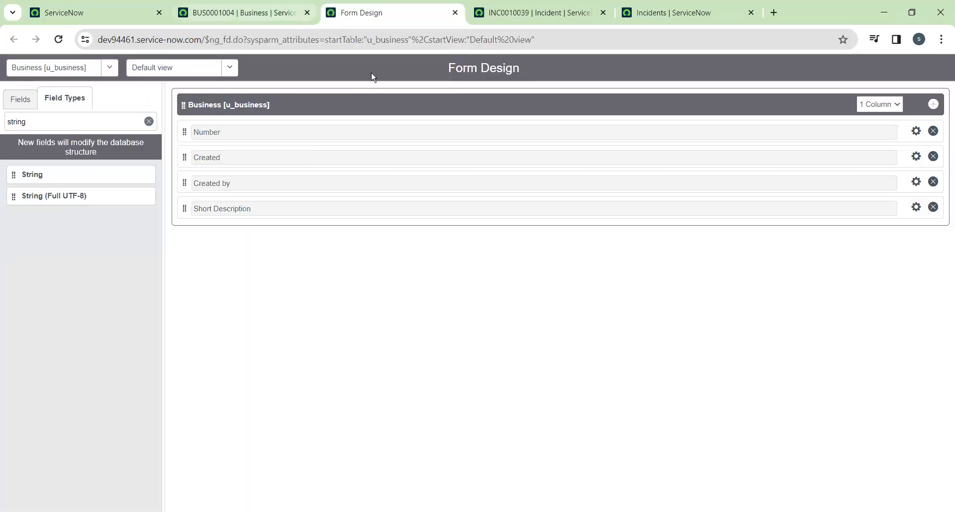
pyautogui.click(277, 11)
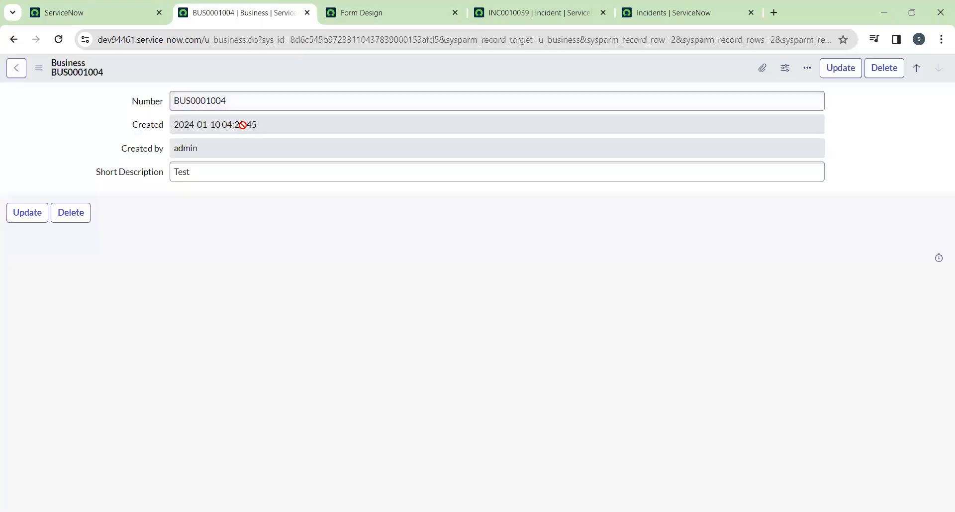
pyautogui.rightClick(257, 73)
pyautogui.moveTo(283, 124)
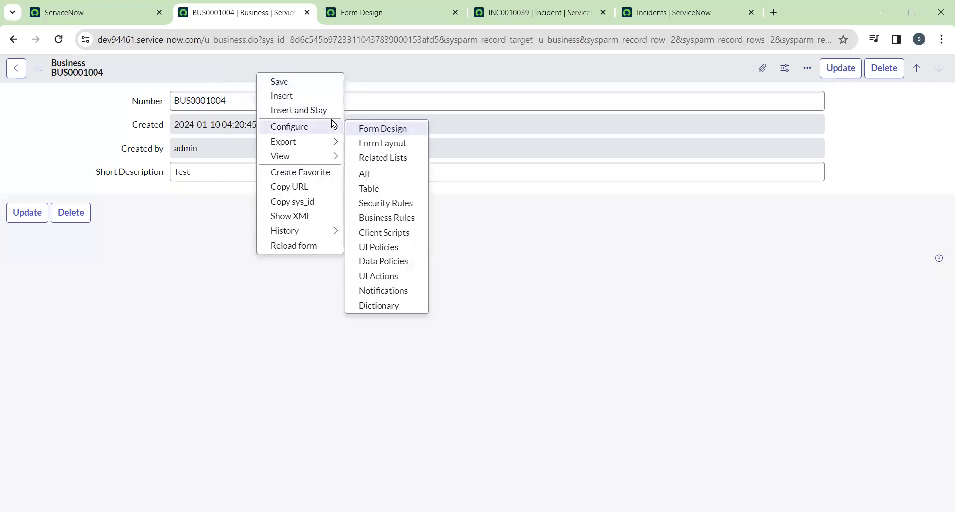
pyautogui.click(378, 145)
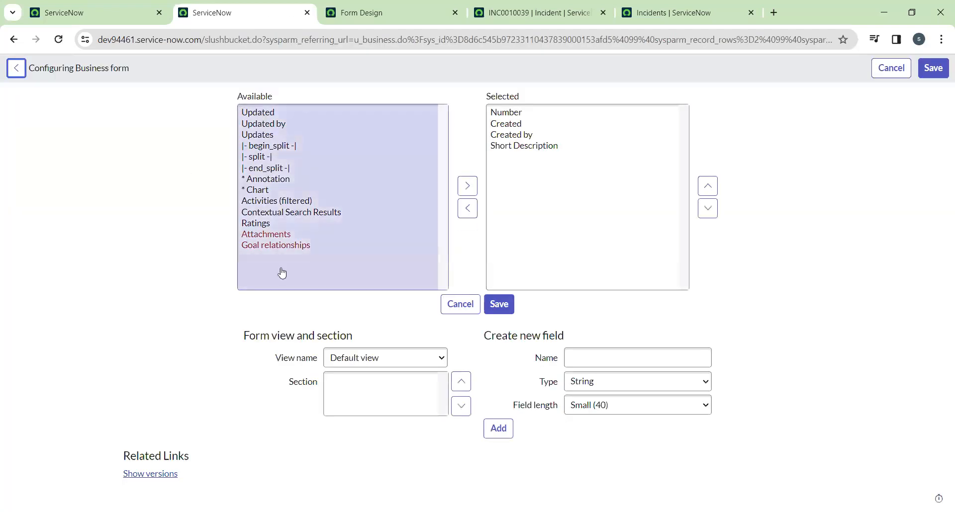
# Step: Compare the existing fields offered in Form Design with the available fields in the Business form layout
pyautogui.click(350, 14)
pyautogui.click(27, 103)
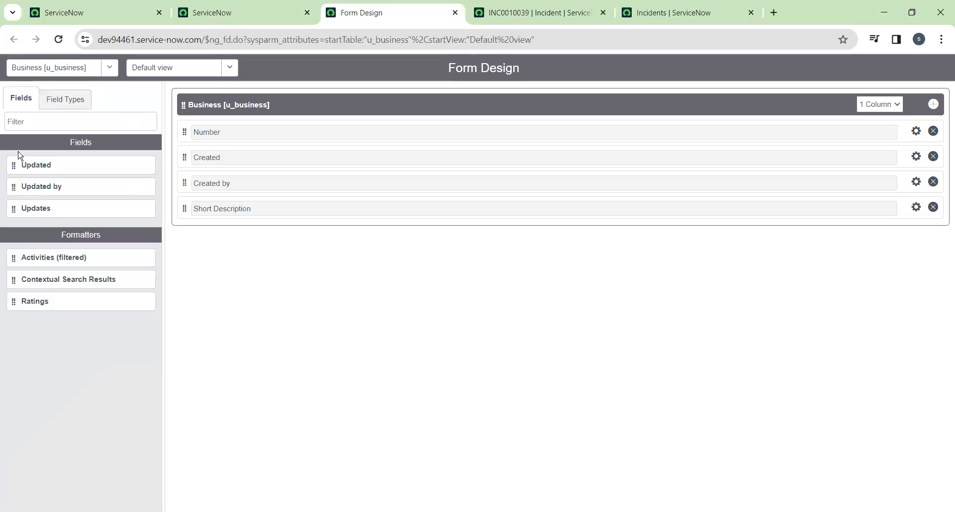
pyautogui.click(252, 11)
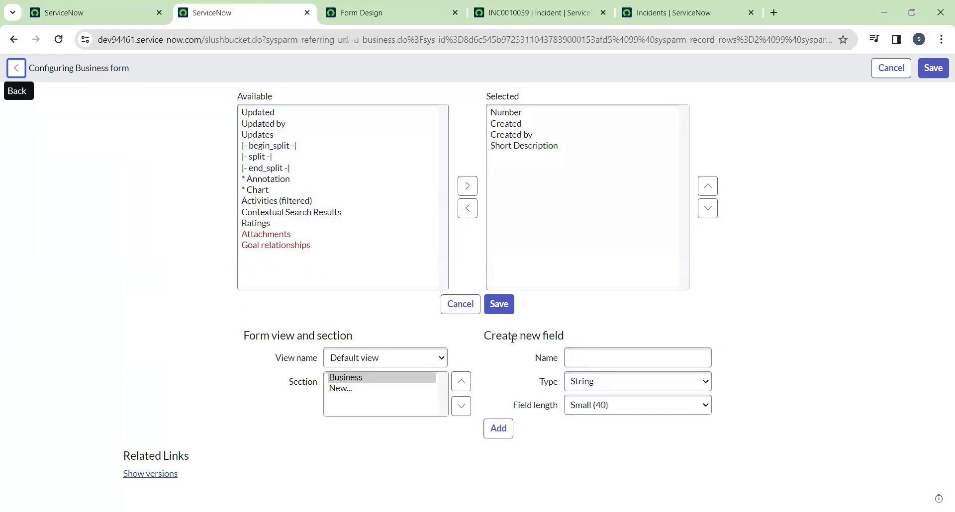
# Step: Examine the dictionary info of the User field on incident INC0010039 for its field type and referenced table
pyautogui.moveTo(487, 335); pyautogui.dragTo(569, 334)
pyautogui.click(600, 362)
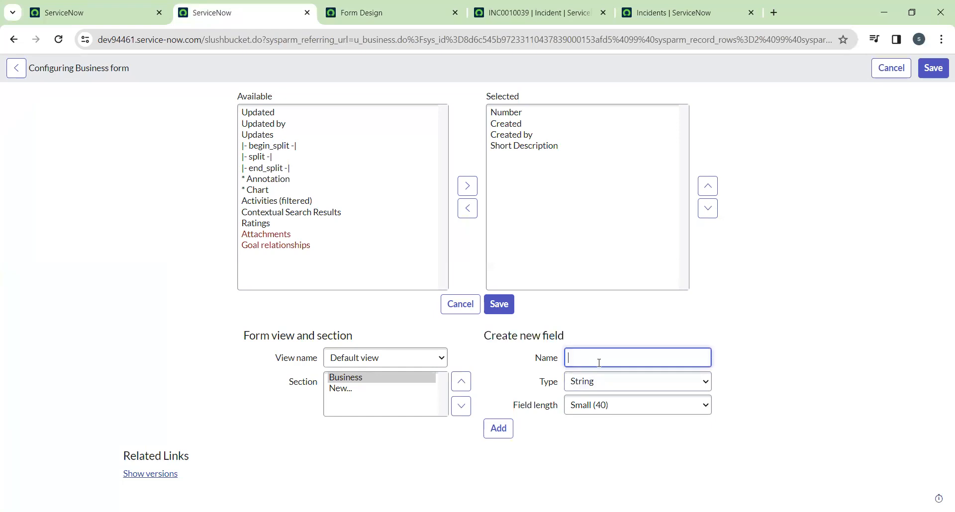
pyautogui.click(535, 12)
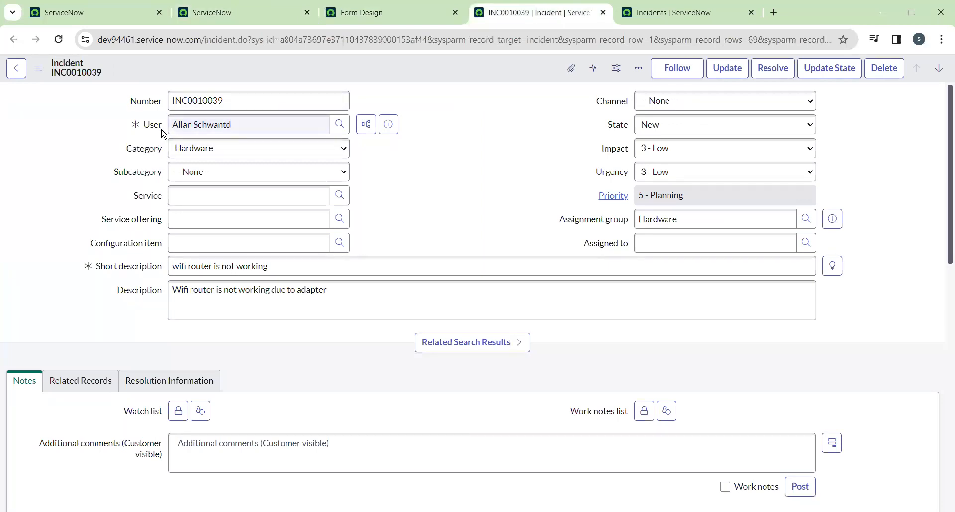
pyautogui.click(377, 11)
pyautogui.click(542, 13)
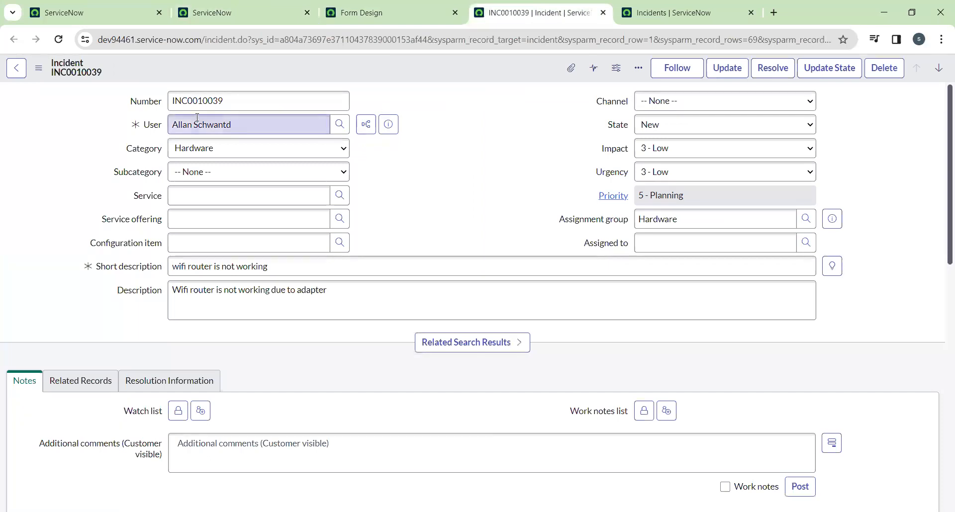
pyautogui.rightClick(160, 127)
pyautogui.click(199, 173)
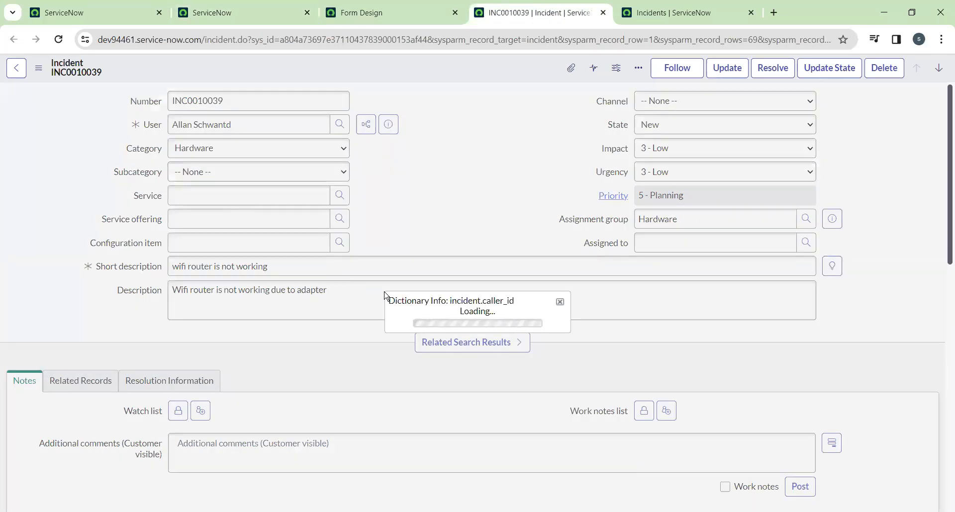
pyautogui.moveTo(444, 298); pyautogui.dragTo(515, 300)
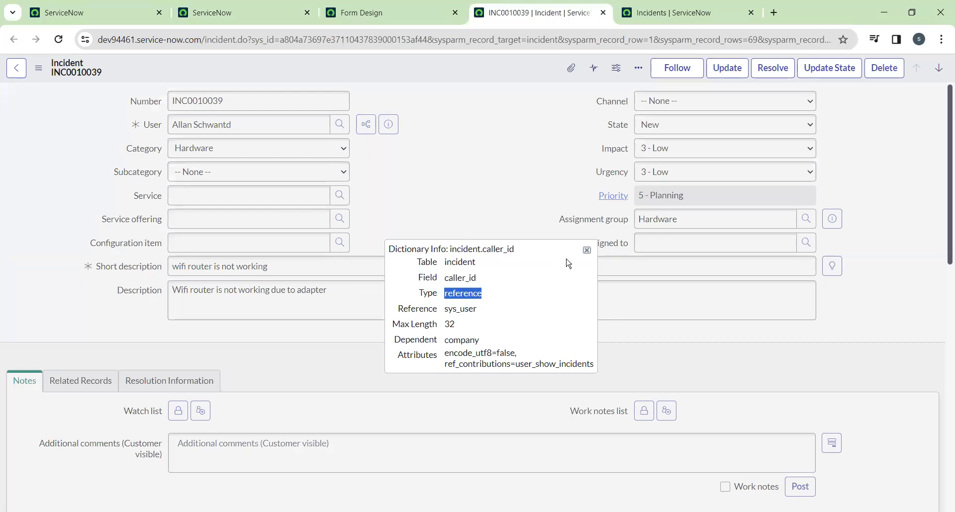
pyautogui.moveTo(444, 309); pyautogui.dragTo(478, 309)
pyautogui.click(586, 250)
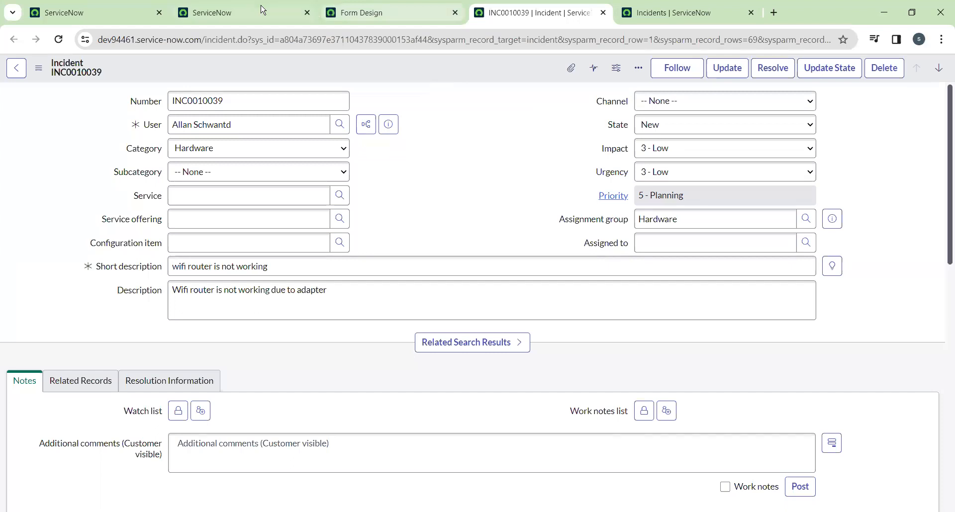
# Step: Add a new field named Requestor to the Business form, with type Reference pointing to the User [sys_user] table
pyautogui.click(262, 11)
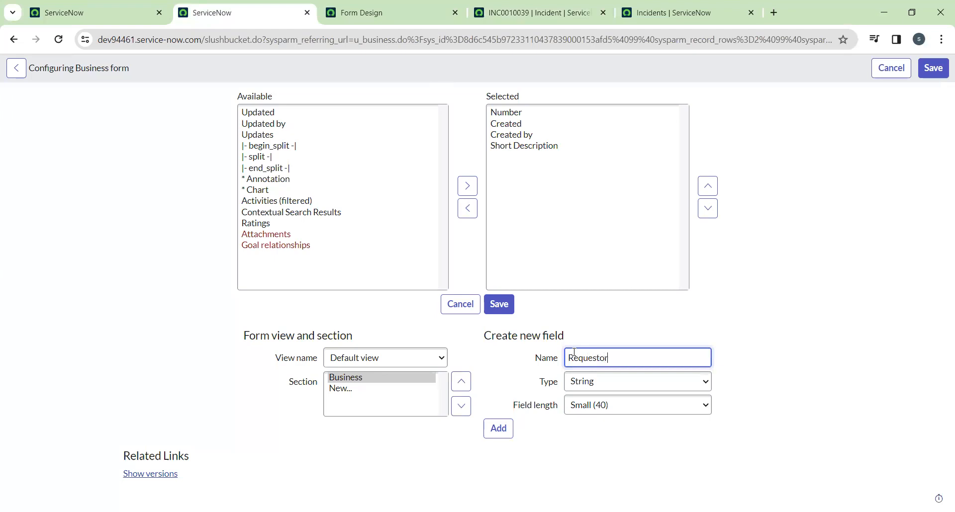
pyautogui.click(595, 392)
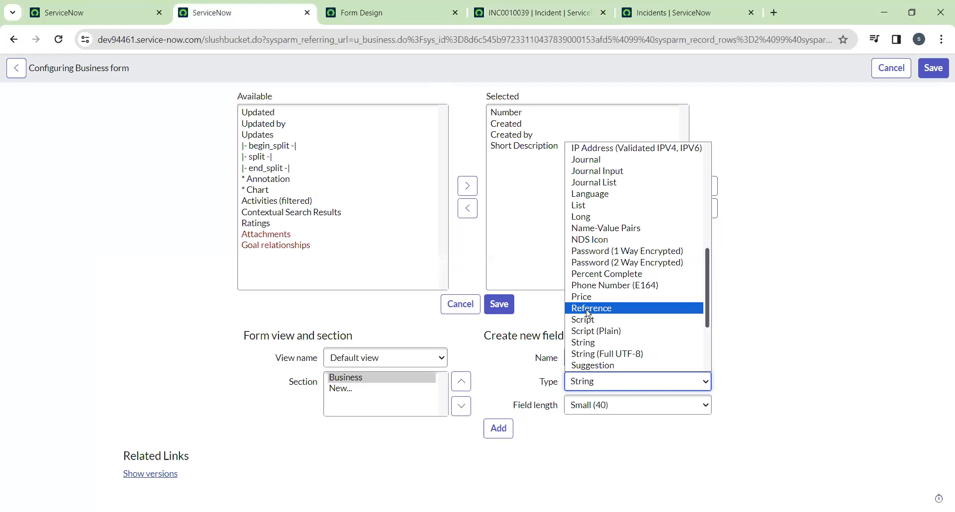
pyautogui.press('Return')
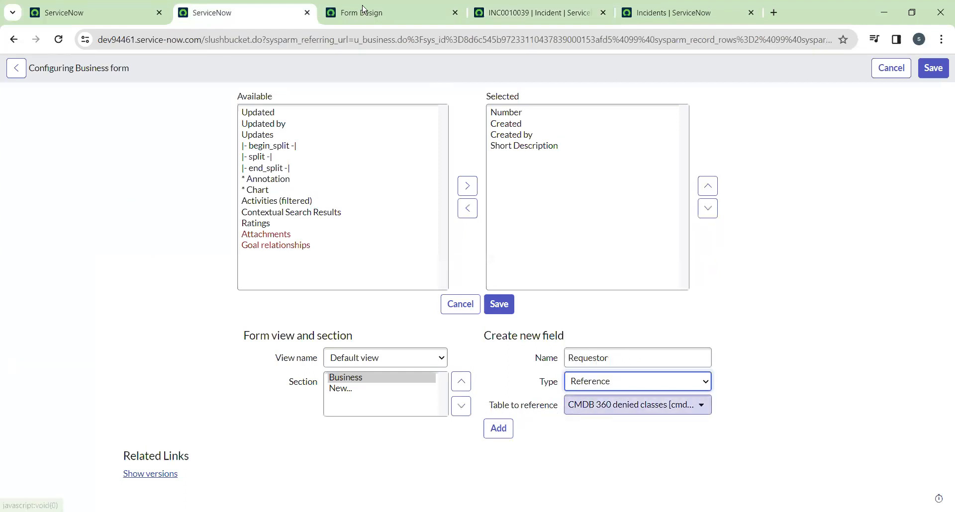
pyautogui.click(595, 409)
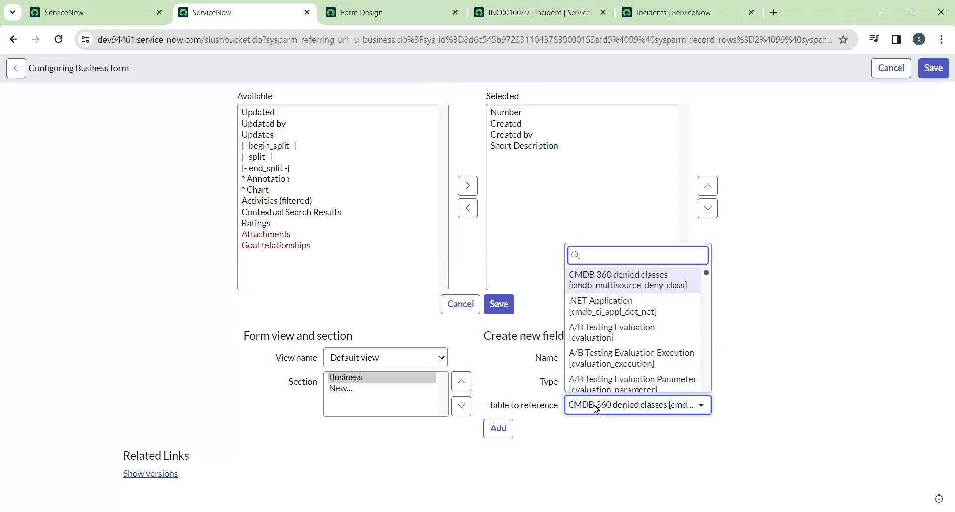
pyautogui.write('user')
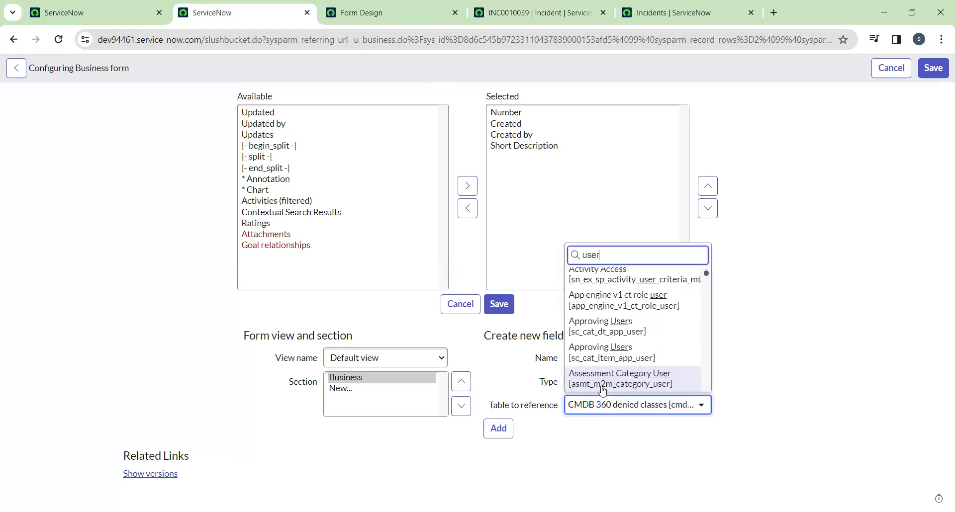
pyautogui.scroll(-10, 611, 378)
pyautogui.scroll(-10, 612, 378)
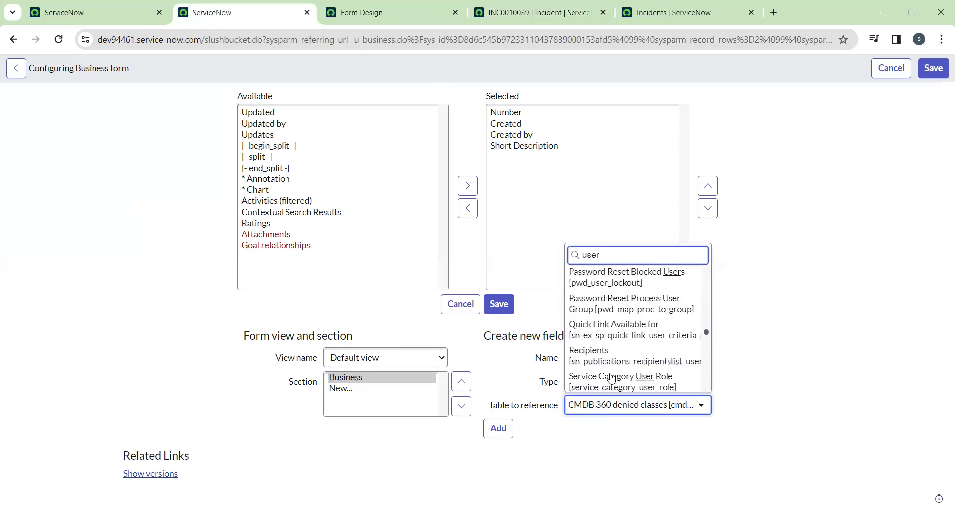
pyautogui.scroll(1, 612, 385)
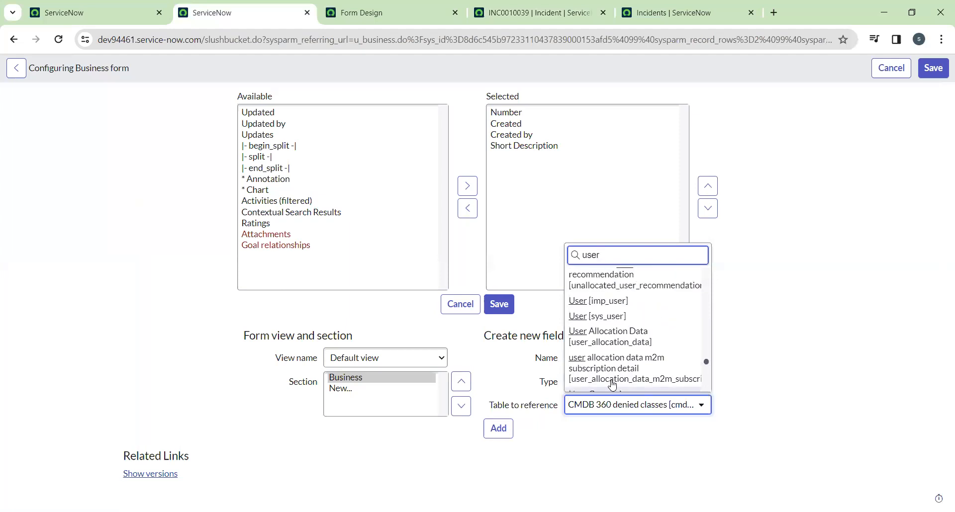
pyautogui.click(615, 315)
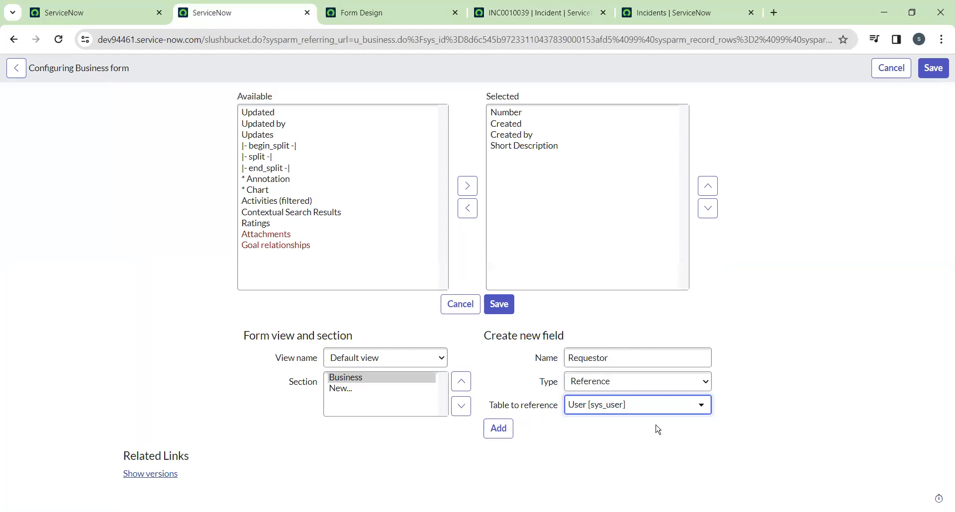
pyautogui.click(499, 428)
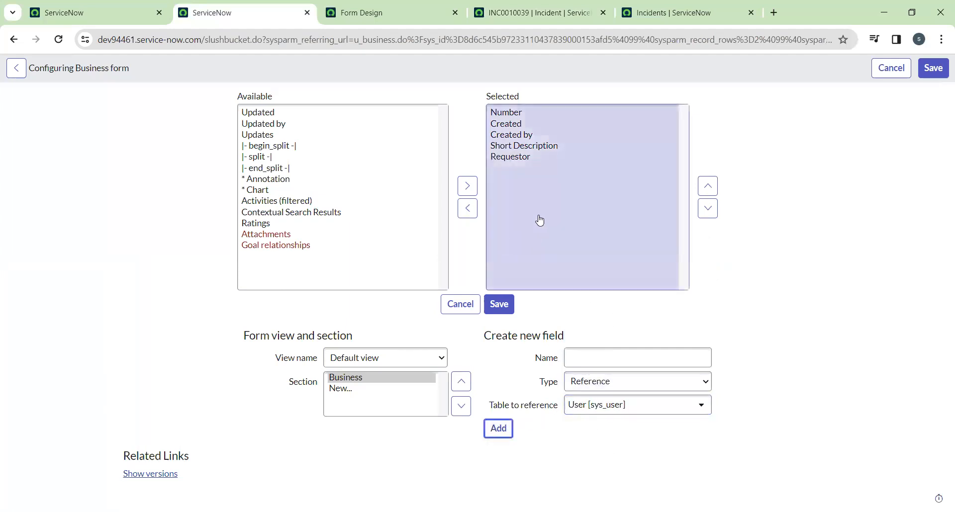
# Step: Move the Requestor field directly below Number in the Business form layout and save the layout
pyautogui.click(512, 157)
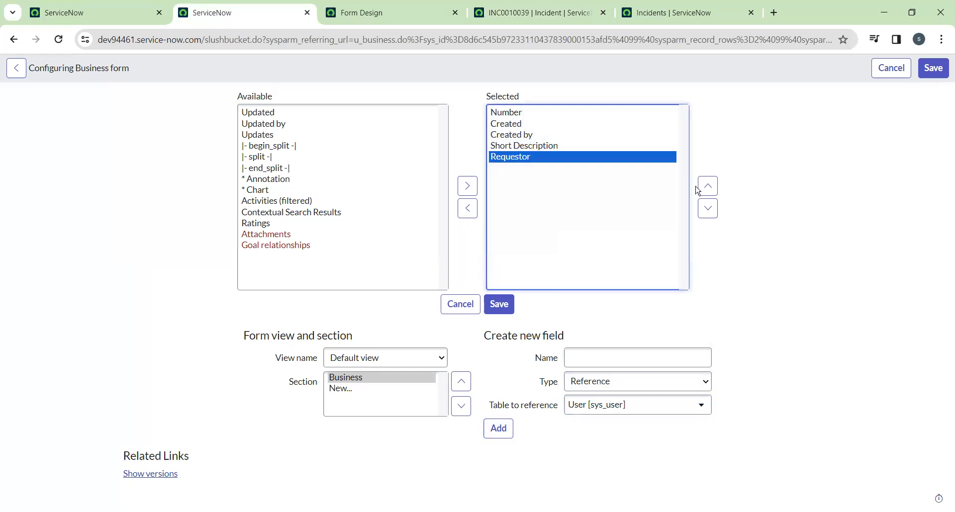
pyautogui.click(368, 10)
pyautogui.moveTo(190, 170); pyautogui.dragTo(189, 196)
pyautogui.click(258, 8)
pyautogui.click(709, 187)
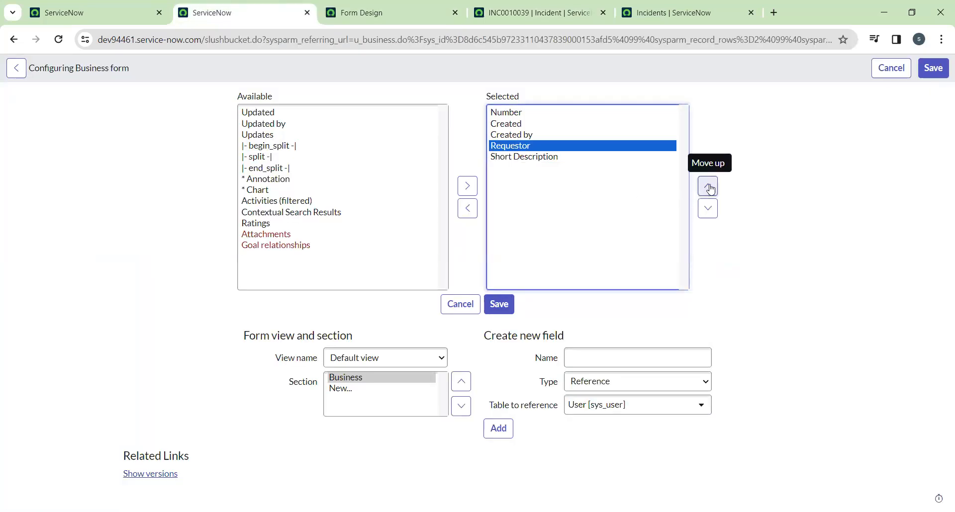
pyautogui.click(707, 188)
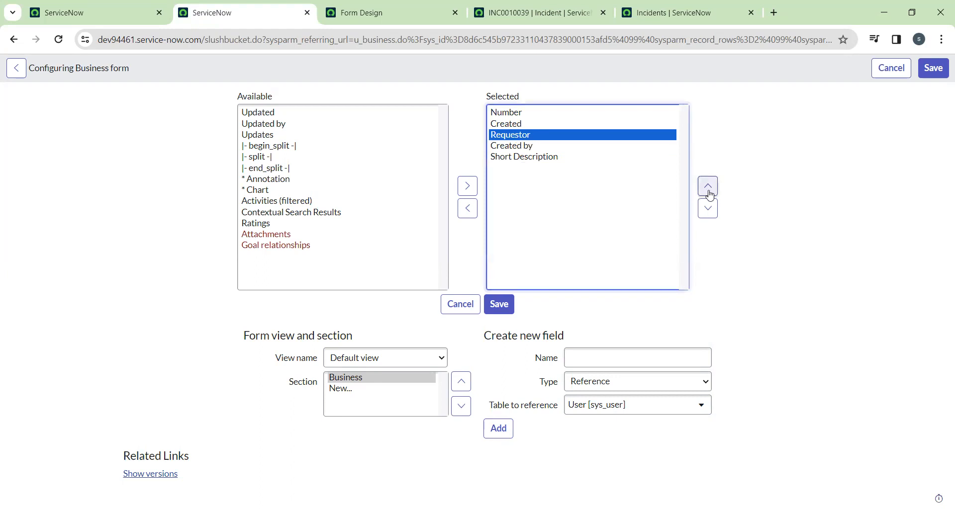
pyautogui.click(707, 188)
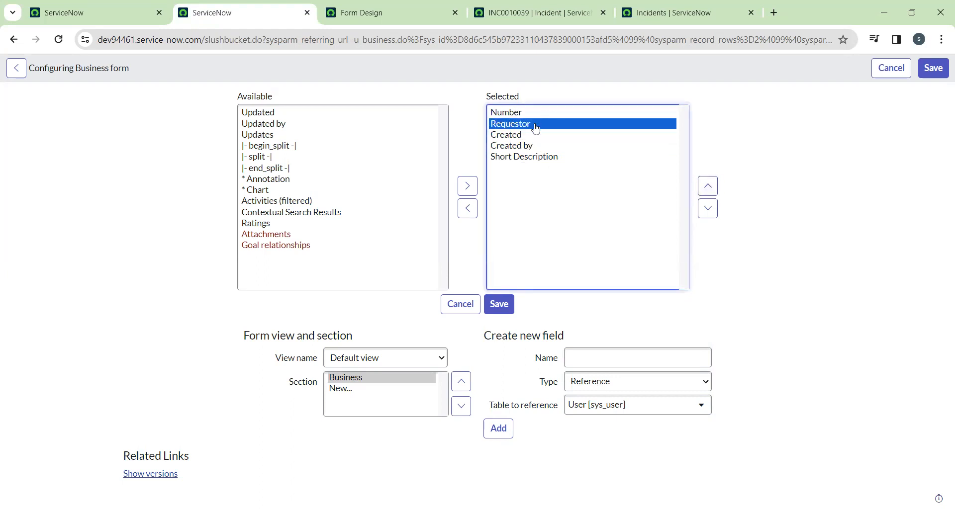
pyautogui.click(501, 305)
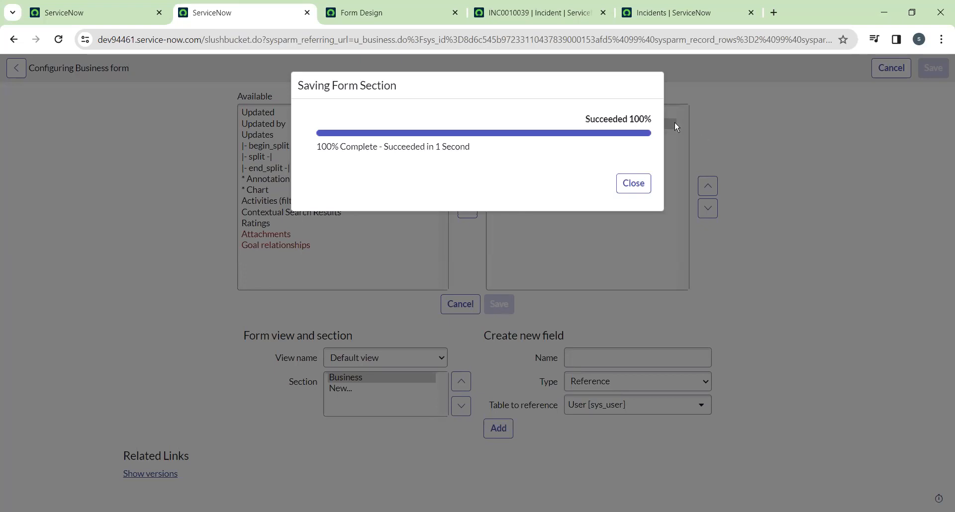
pyautogui.click(632, 184)
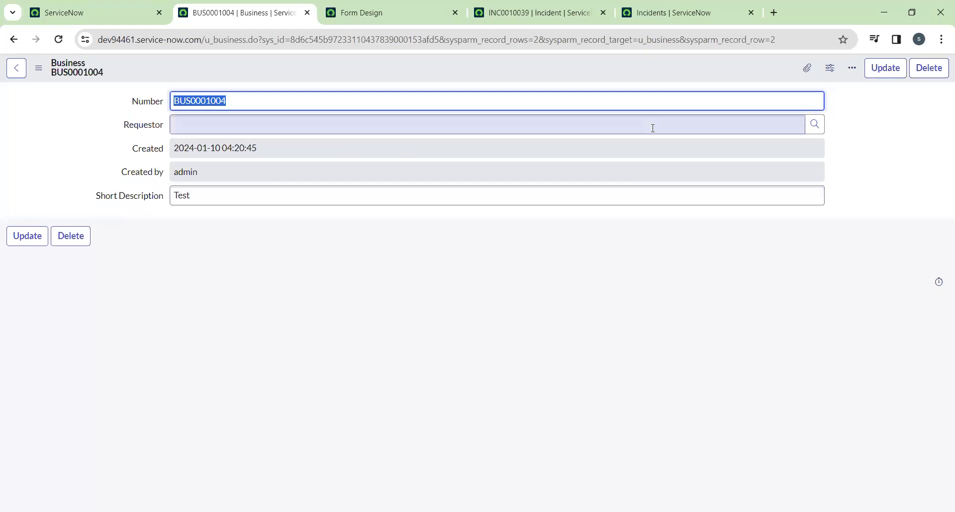
# Step: Examine the dictionary info of the Requestor field on record BUS0001004 for its type and reference
pyautogui.click(133, 127)
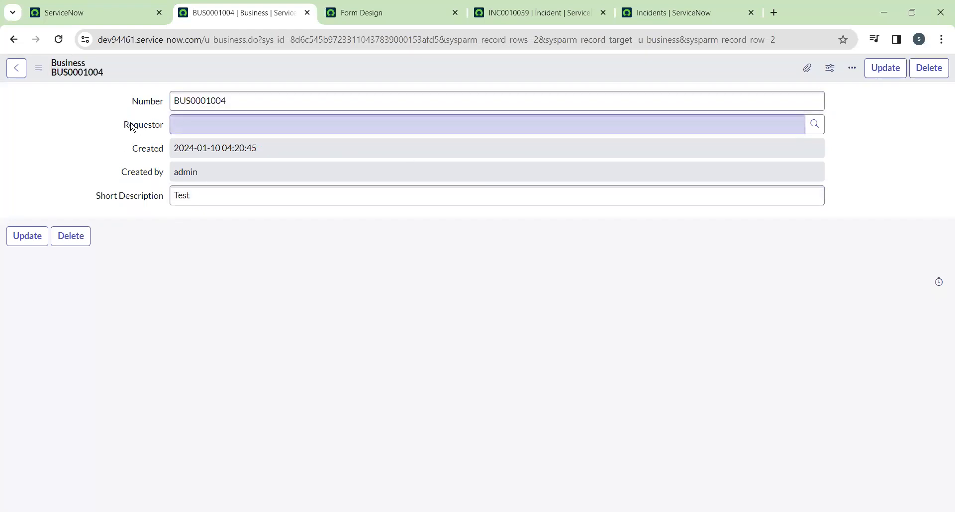
pyautogui.rightClick(132, 126)
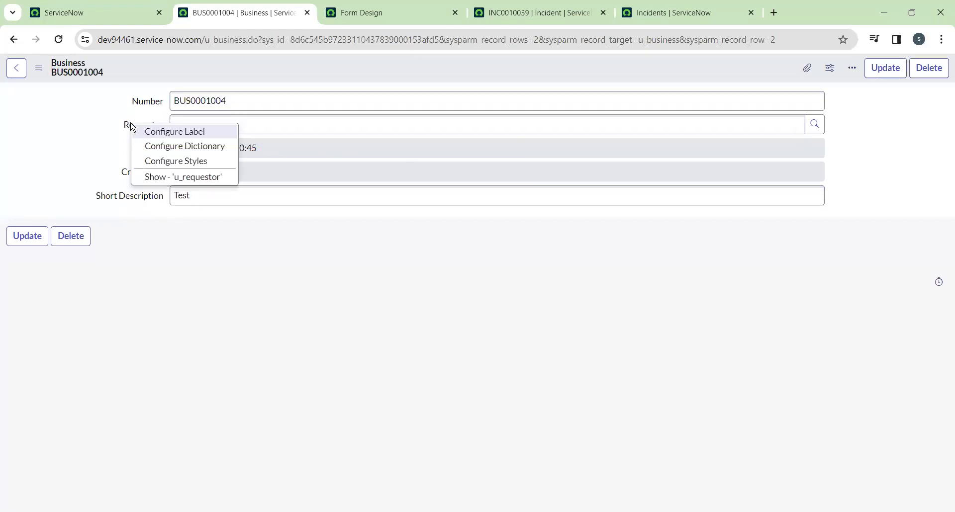
pyautogui.click(169, 182)
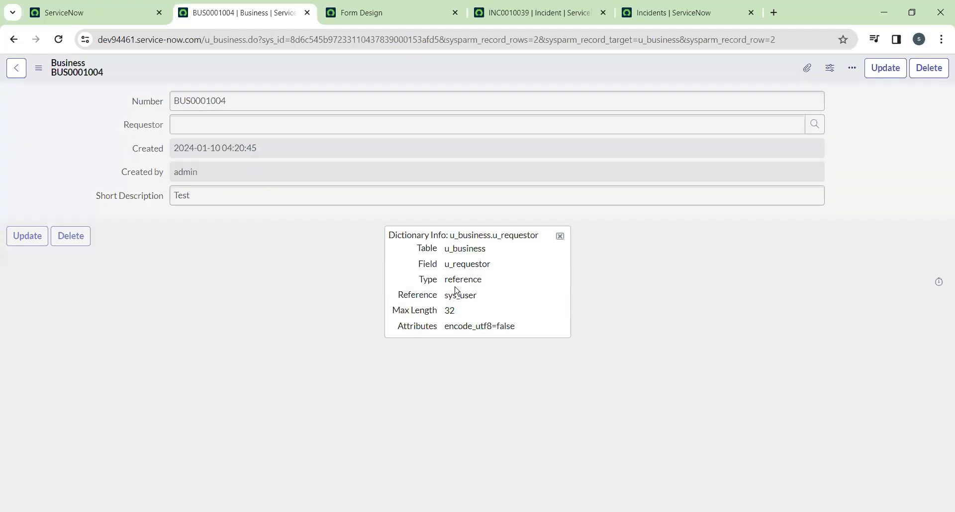
pyautogui.moveTo(445, 279); pyautogui.dragTo(503, 299)
pyautogui.click(560, 237)
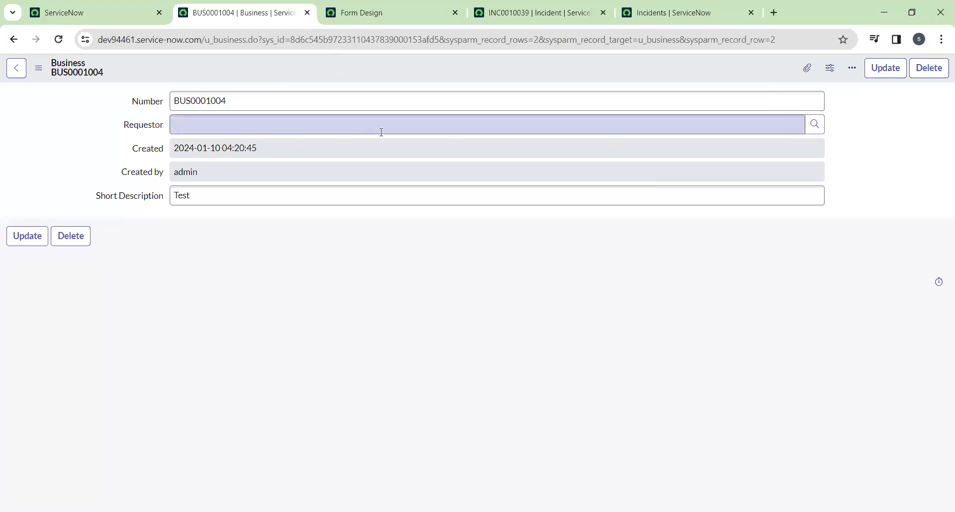
# Step: Look up a user for the Requestor field of record BUS0001004 and save the record
pyautogui.click(812, 125)
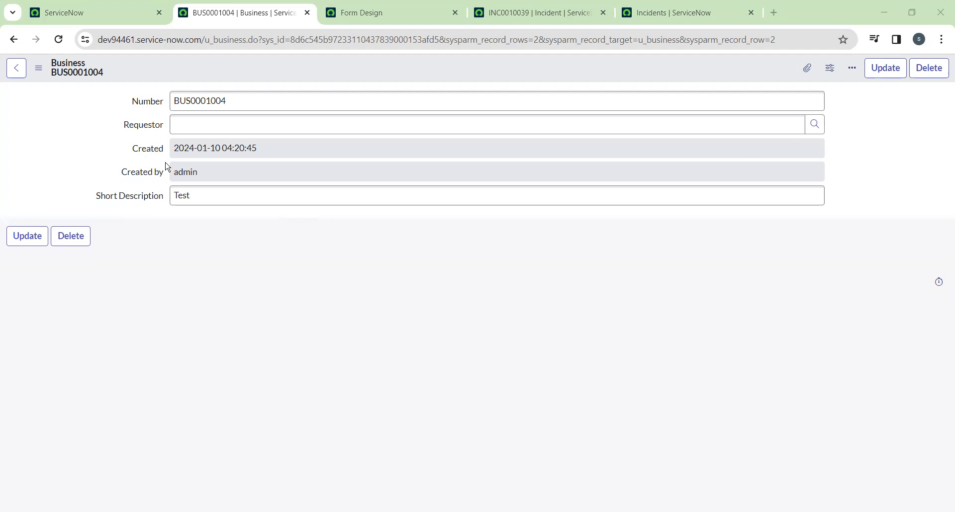
pyautogui.rightClick(600, 78)
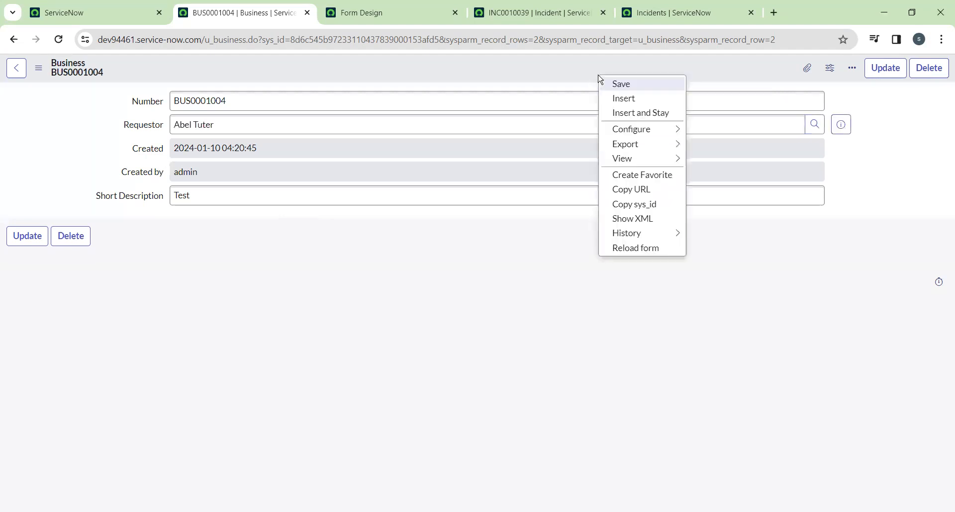
pyautogui.click(621, 86)
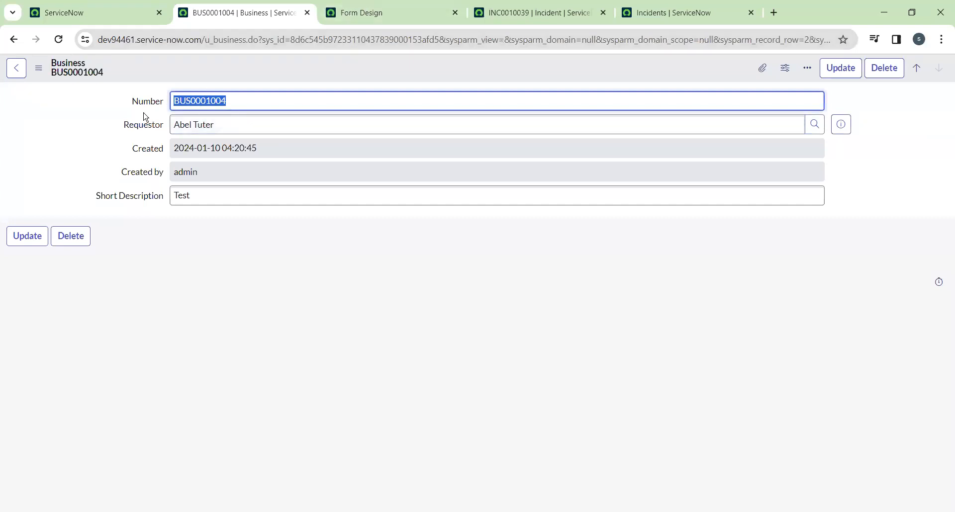
# Step: Open the Business list in a separate tab and add Requestor and Short Description columns, in that order after Number
pyautogui.rightClick(14, 40)
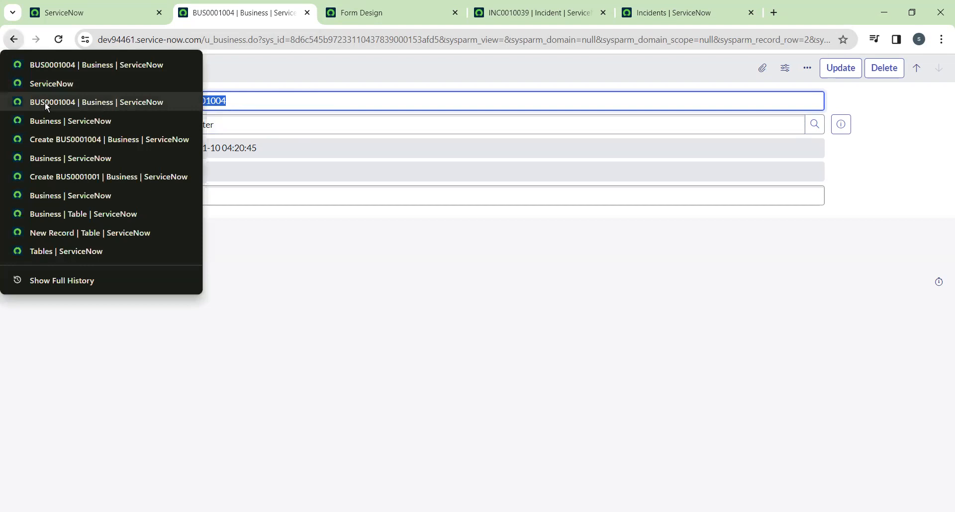
pyautogui.middleClick(55, 160)
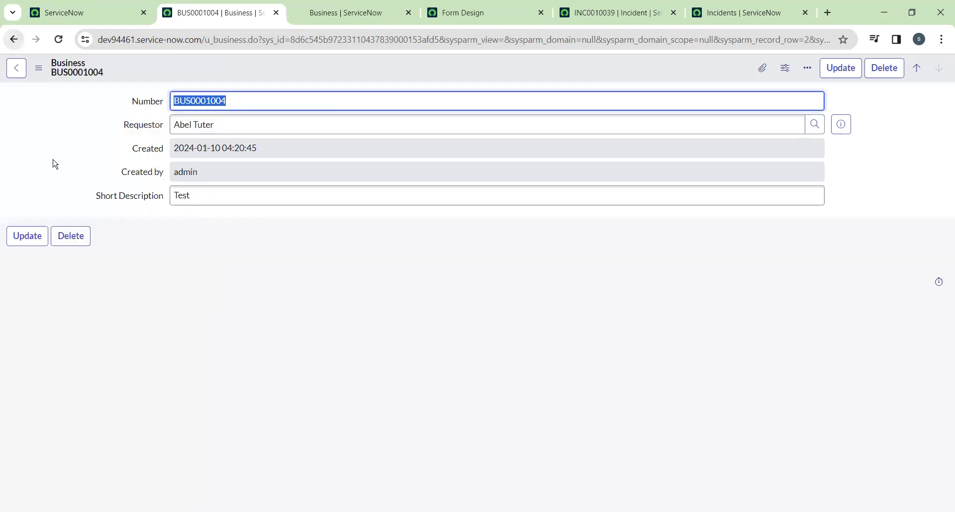
pyautogui.click(341, 11)
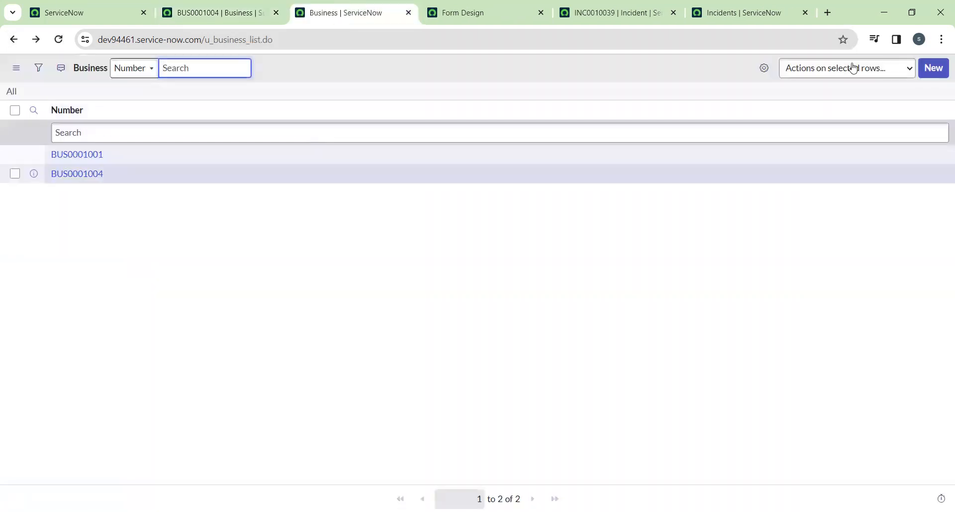
pyautogui.click(765, 69)
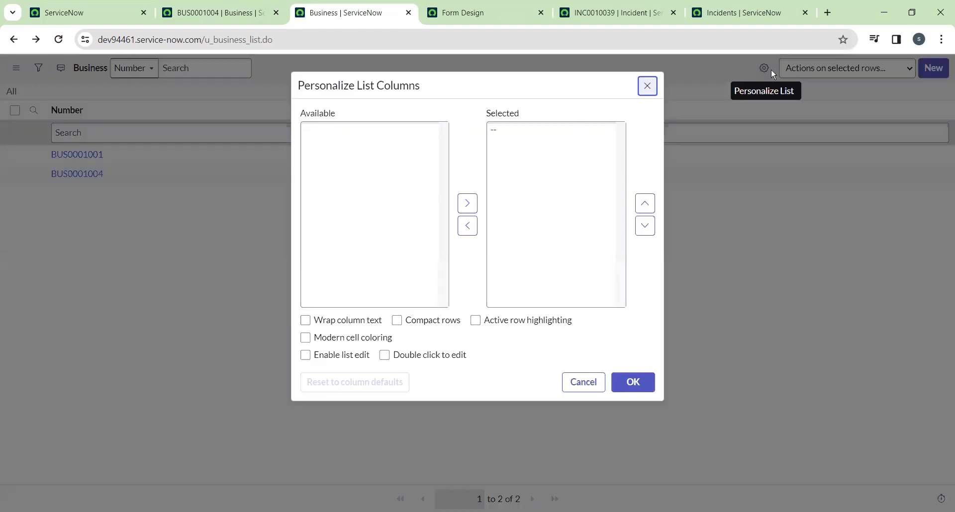
pyautogui.doubleClick(334, 165)
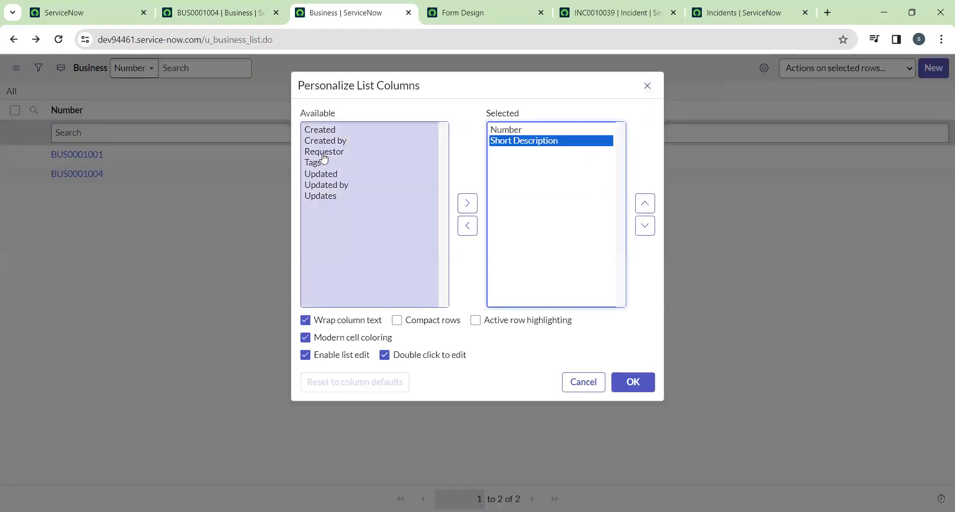
pyautogui.doubleClick(323, 153)
pyautogui.click(644, 203)
pyautogui.click(620, 385)
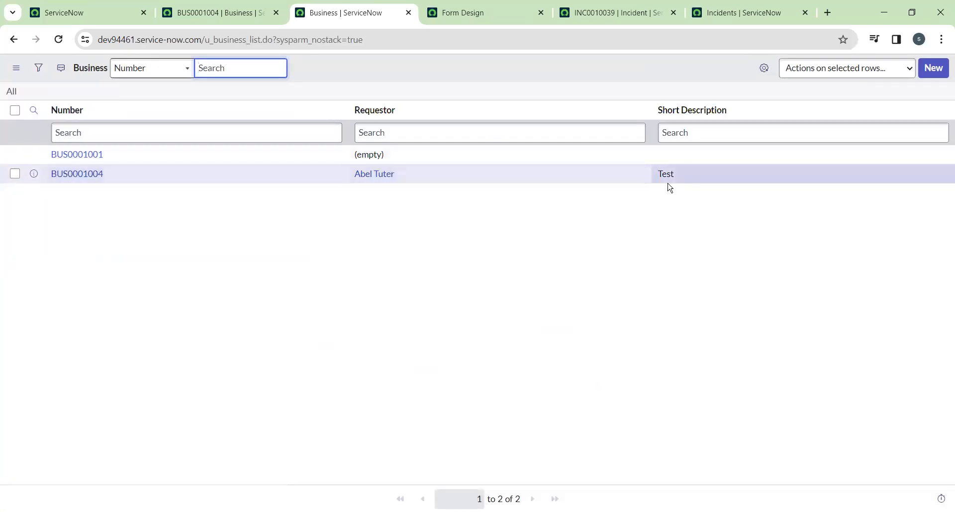
# Step: Submit a new Business record with a looked-up user as Requestor and the short description Test 2
pyautogui.click(940, 79)
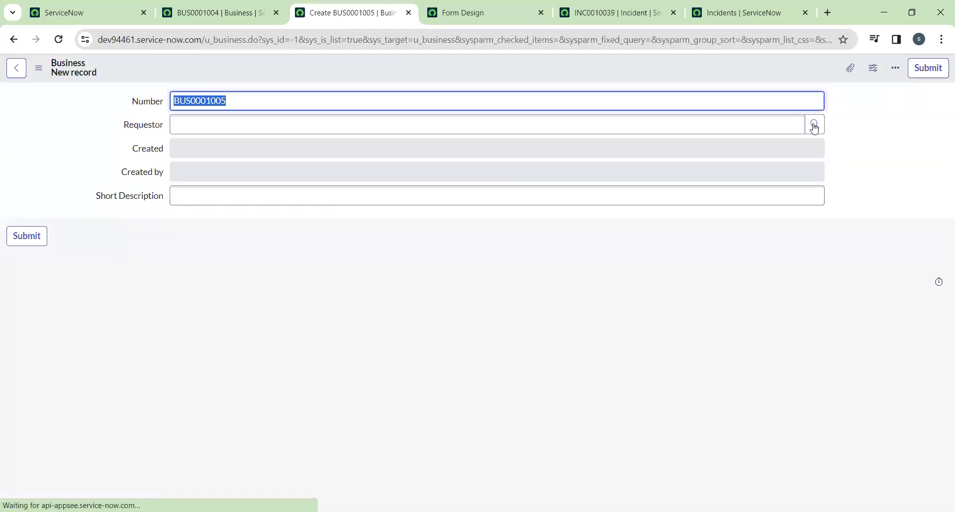
pyautogui.click(814, 126)
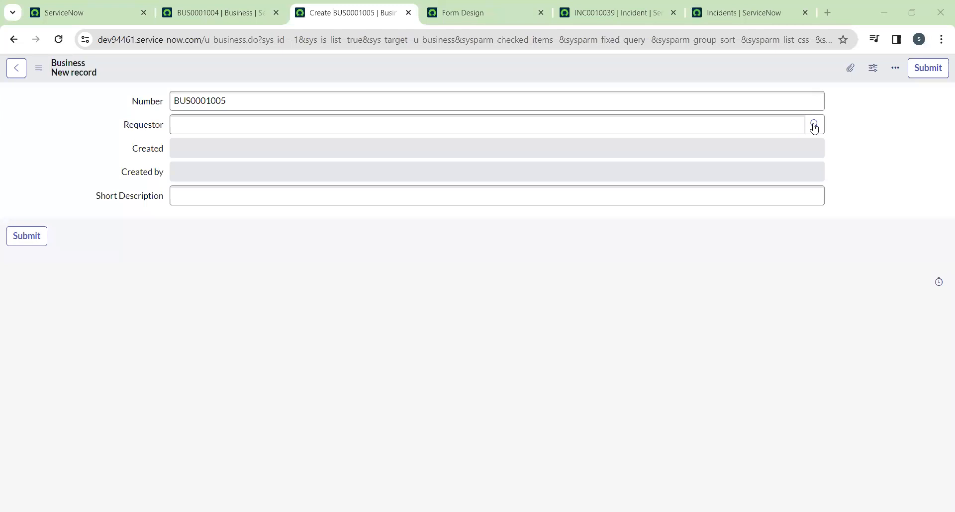
pyautogui.click(217, 197)
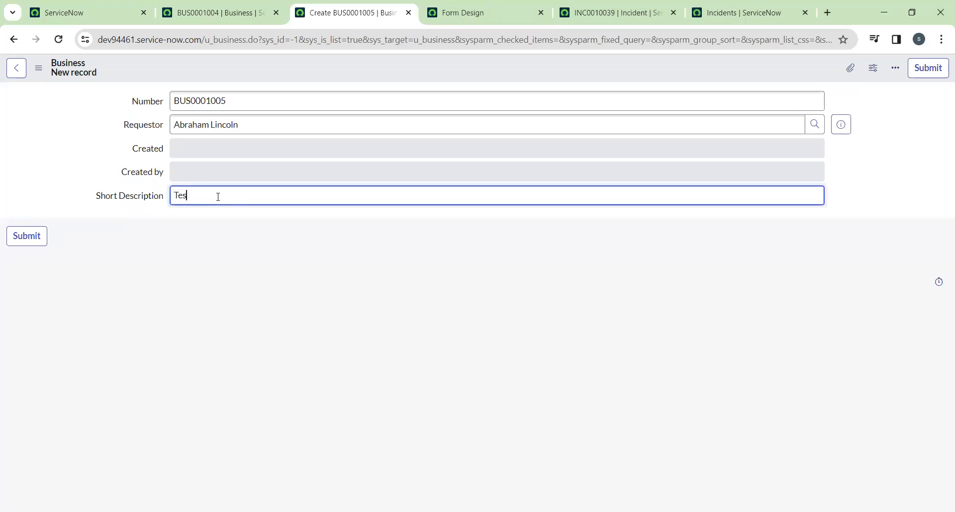
pyautogui.write('2')
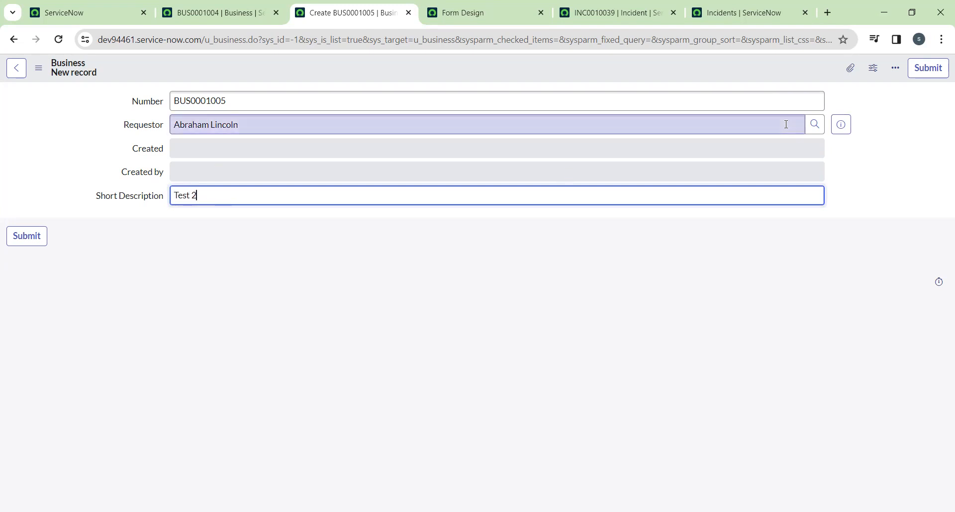
pyautogui.click(924, 71)
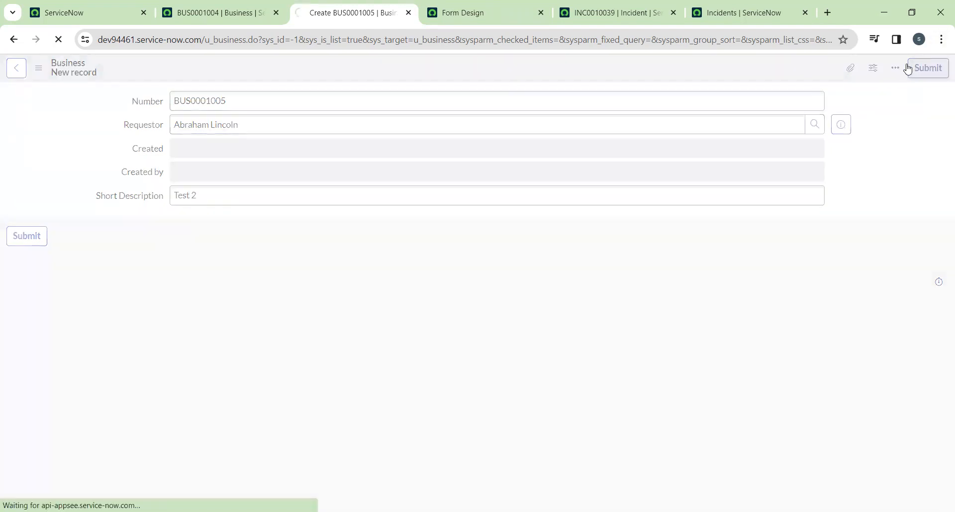